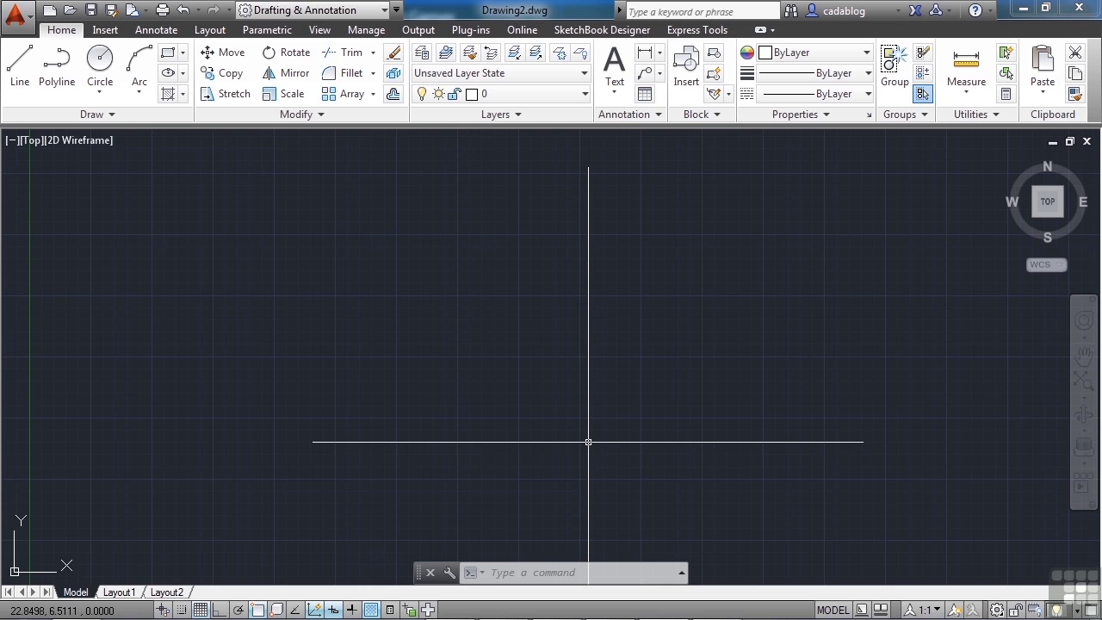
# Launch the Sheet Set Manager with SSM and show its list of sheet set options.
pyautogui.write('SSM')
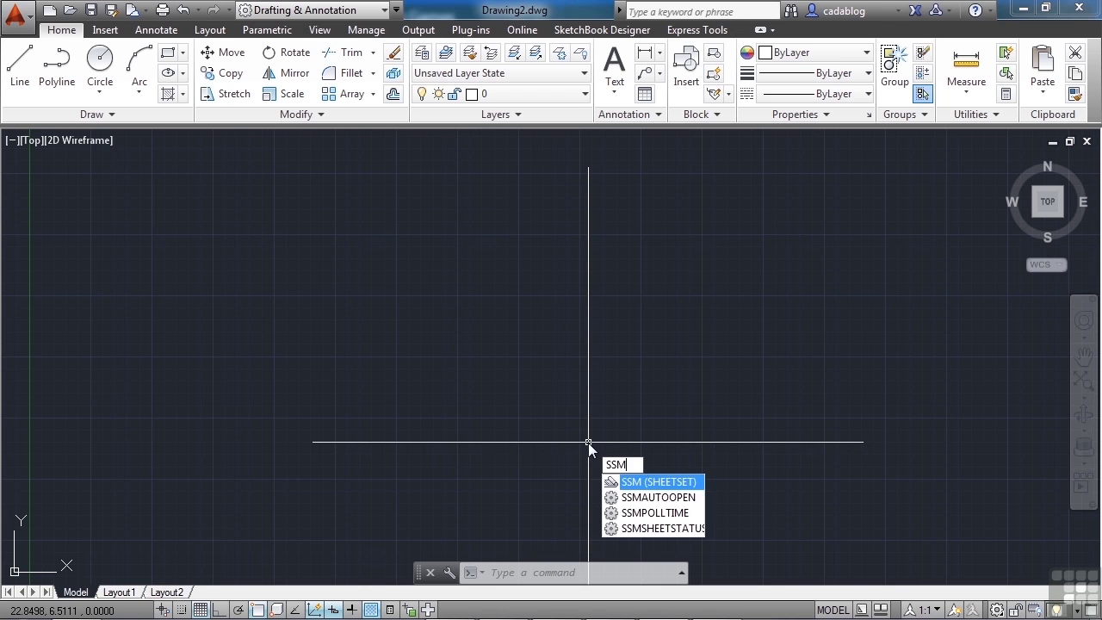
pyautogui.press('Return')
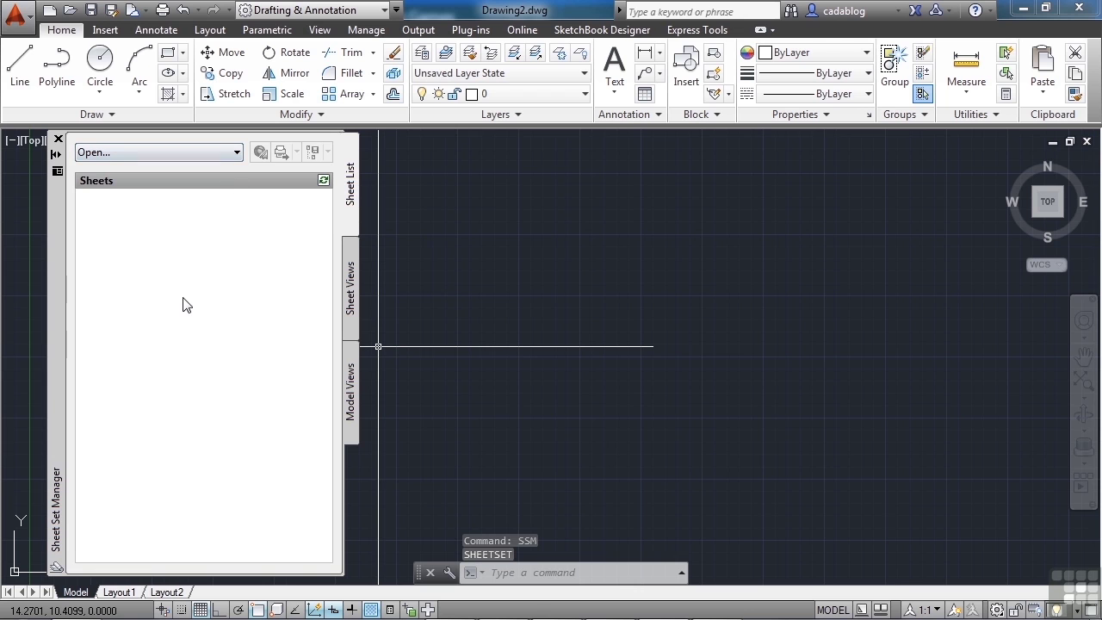
pyautogui.click(234, 153)
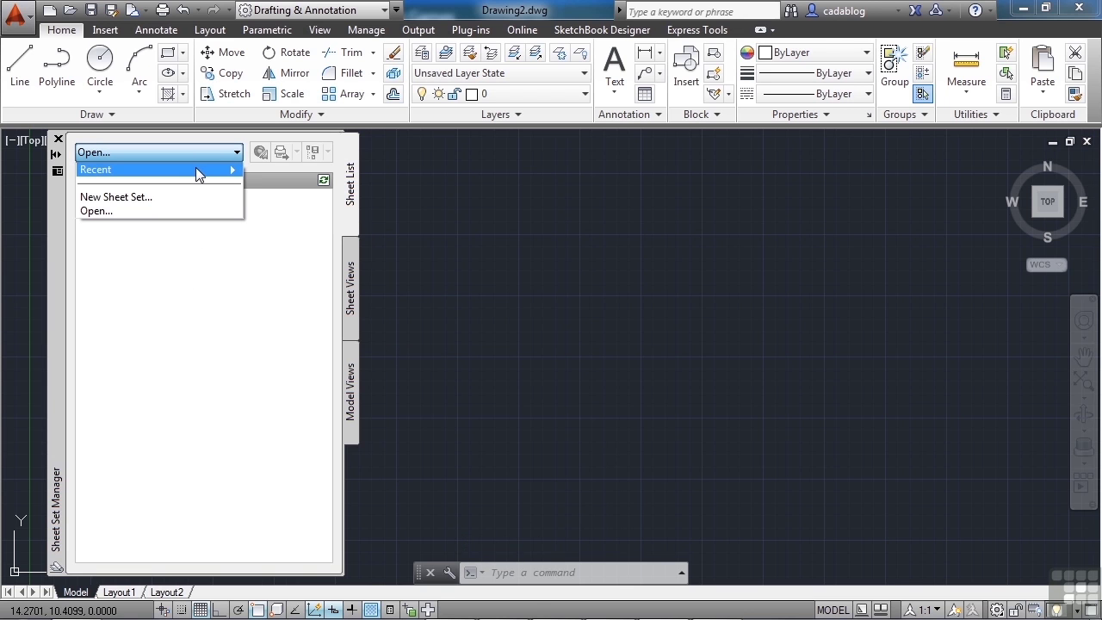
# Start a new sheet set based on existing drawings.
pyautogui.click(117, 197)
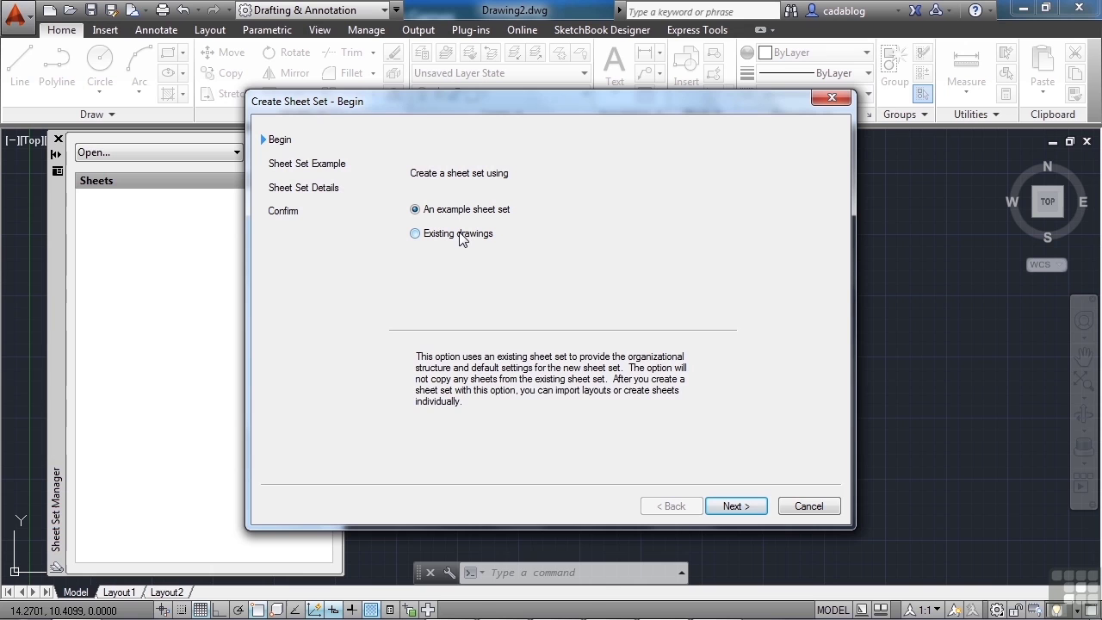
pyautogui.click(460, 235)
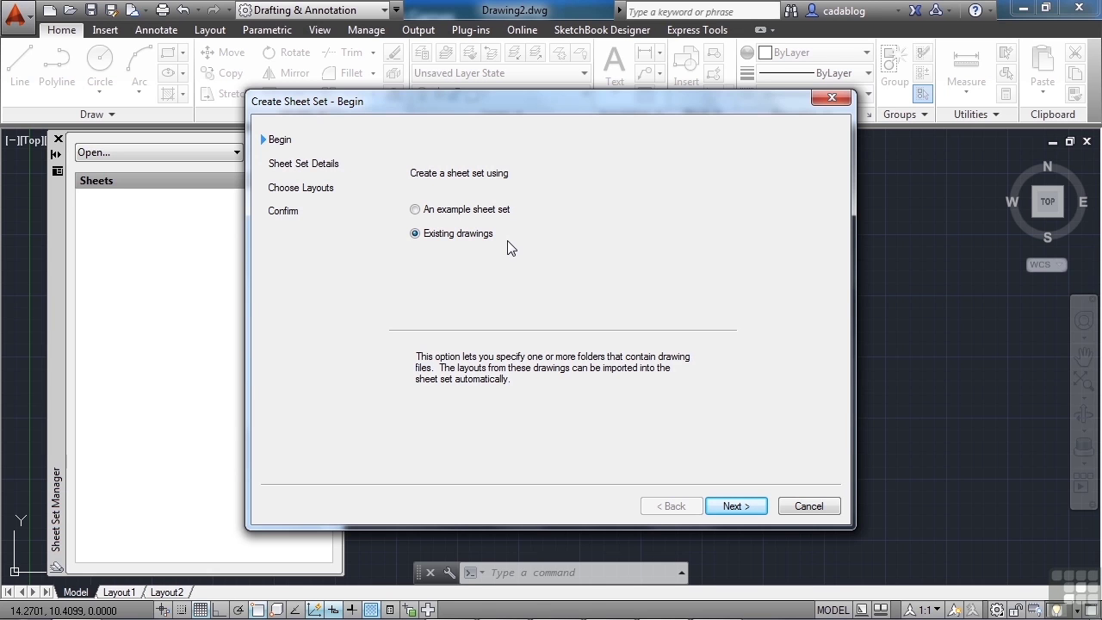
# Name the new sheet set 'Example'.
pyautogui.click(736, 506)
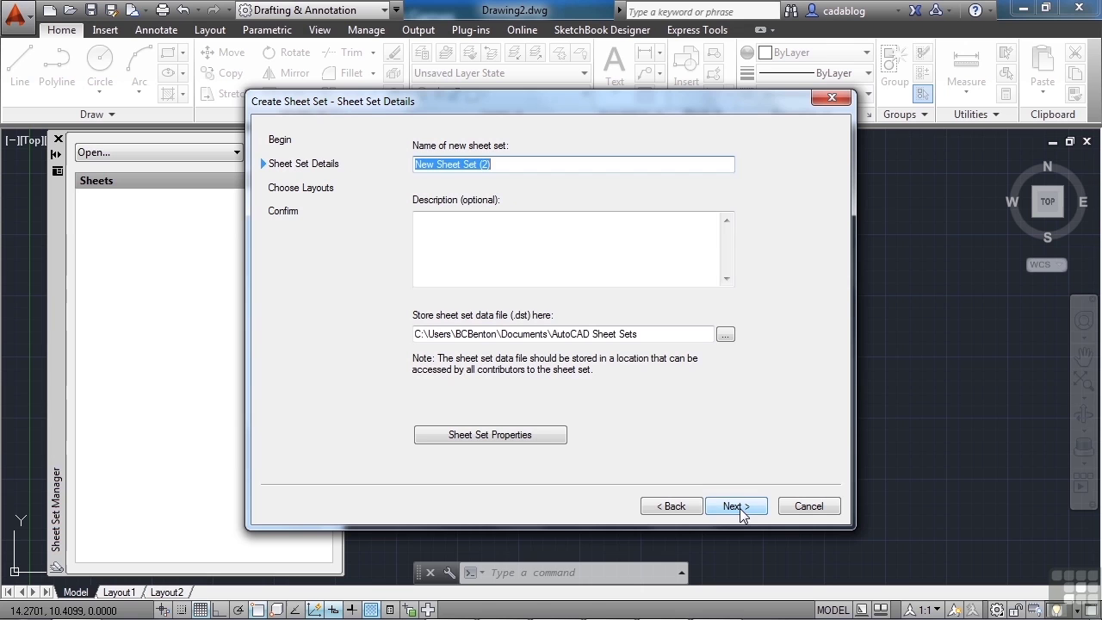
pyautogui.write('e')
pyautogui.press('BackSpace')
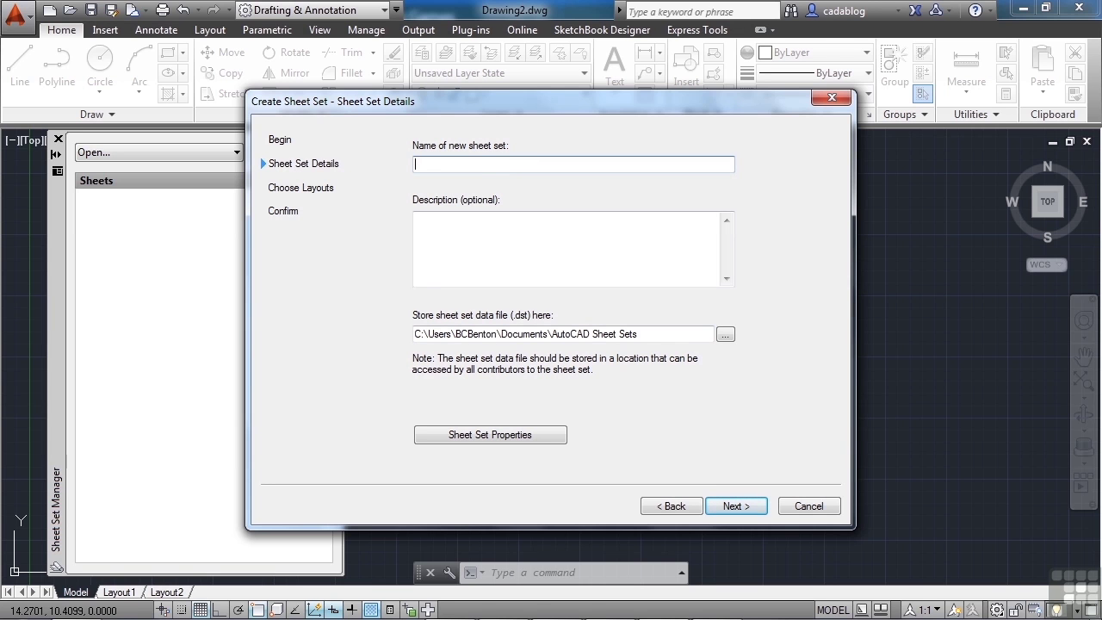
pyautogui.write('Example')
pyautogui.click(520, 220)
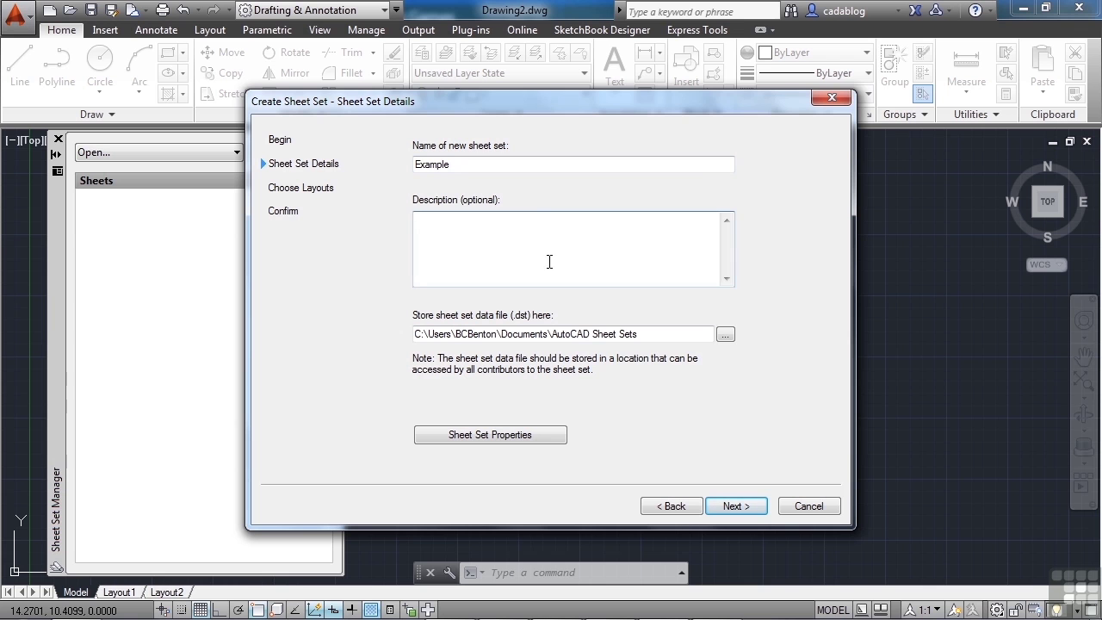
# Store the sheet set data file in folder 07 and review its properties without changes.
pyautogui.click(724, 333)
pyautogui.click(573, 184)
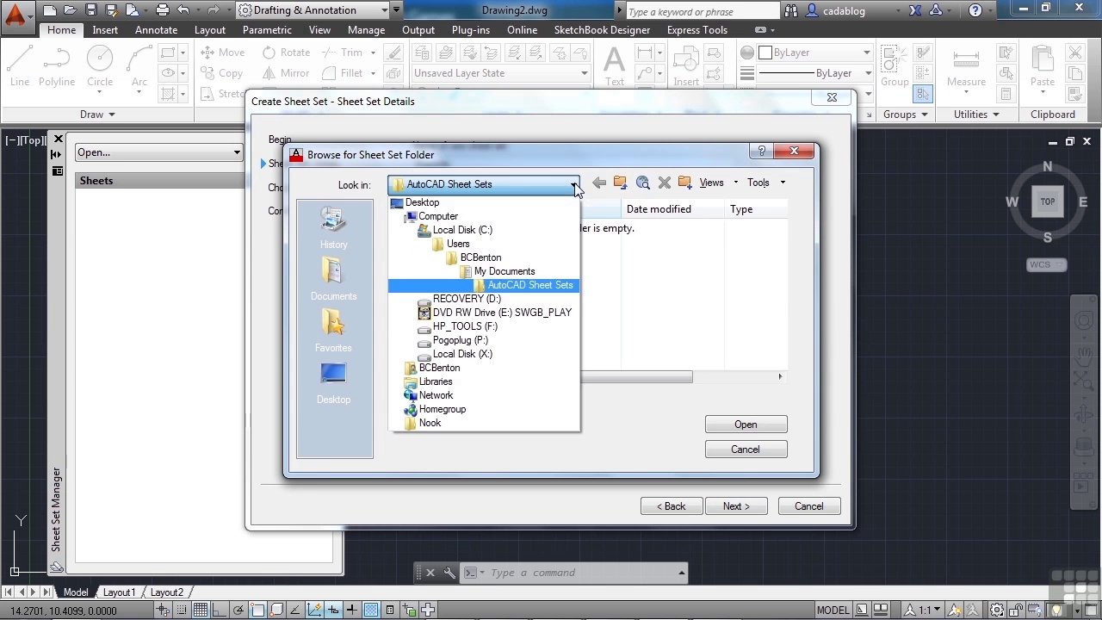
pyautogui.click(477, 262)
pyautogui.doubleClick(436, 327)
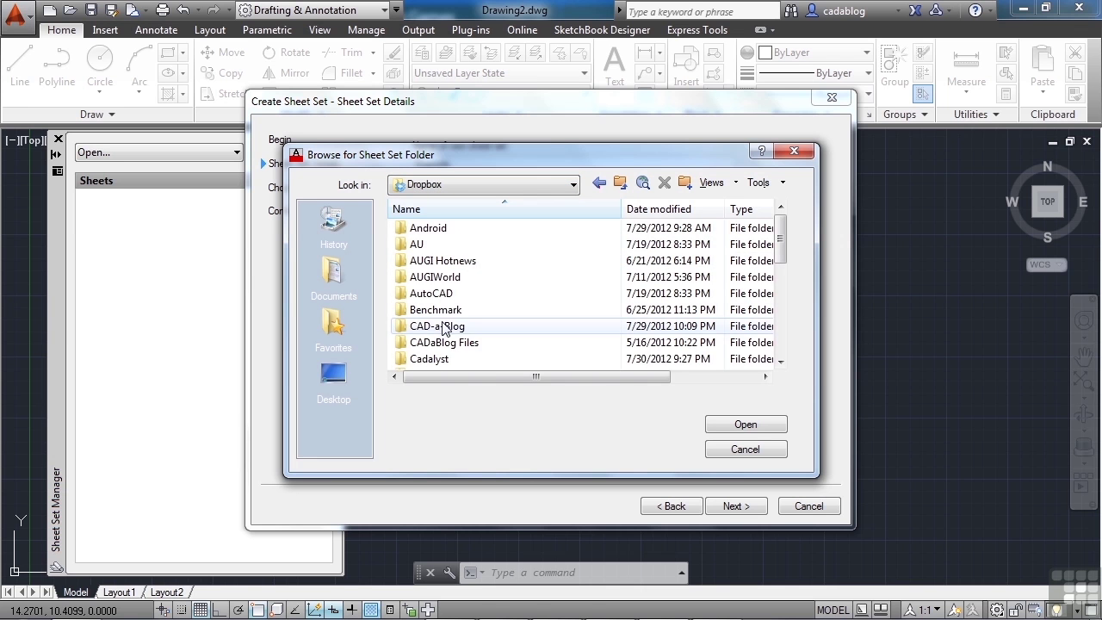
pyautogui.doubleClick(459, 334)
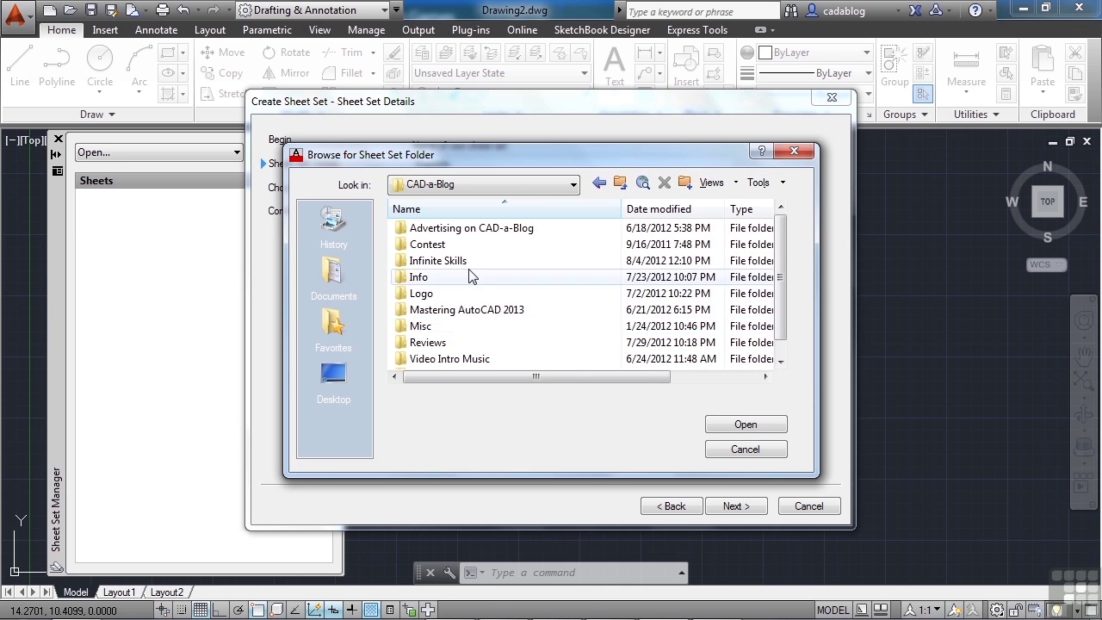
pyautogui.doubleClick(458, 261)
pyautogui.doubleClick(430, 246)
pyautogui.doubleClick(425, 317)
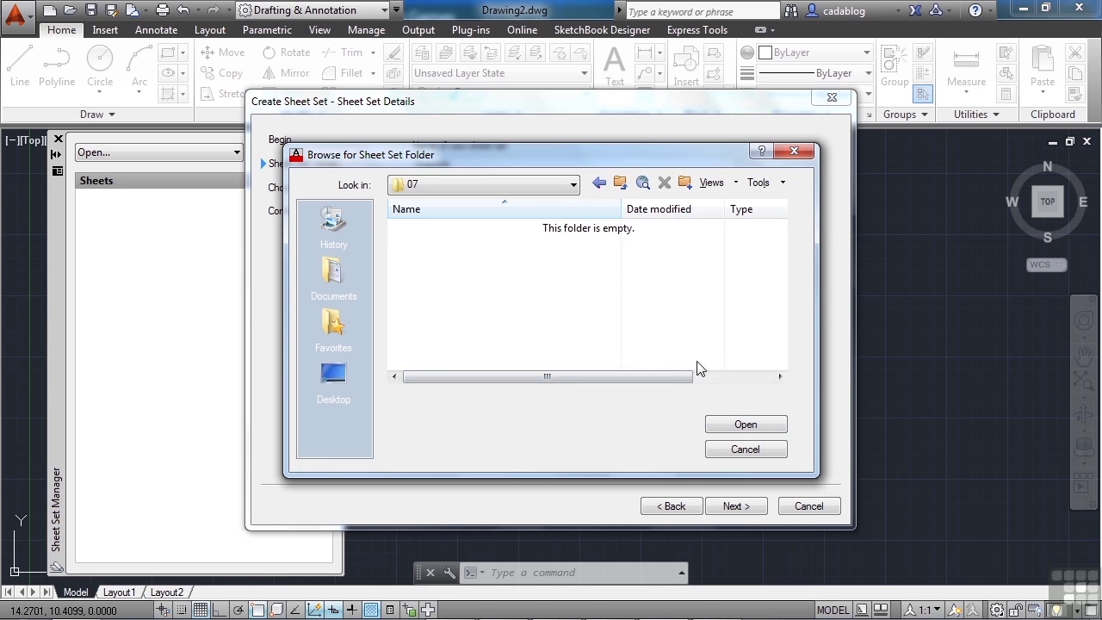
pyautogui.click(747, 425)
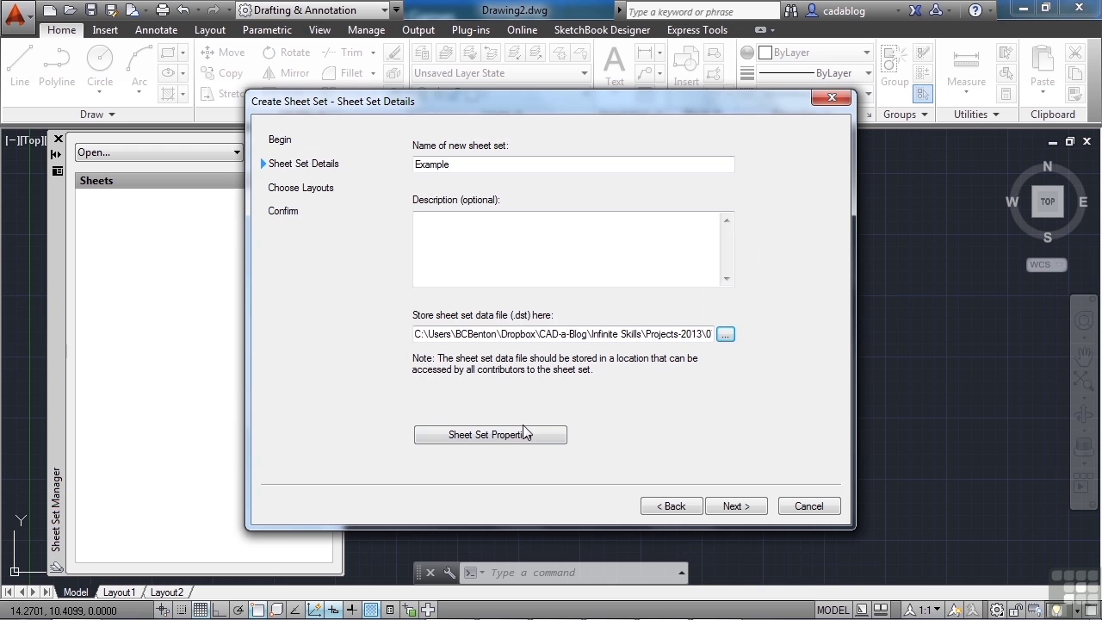
pyautogui.click(499, 439)
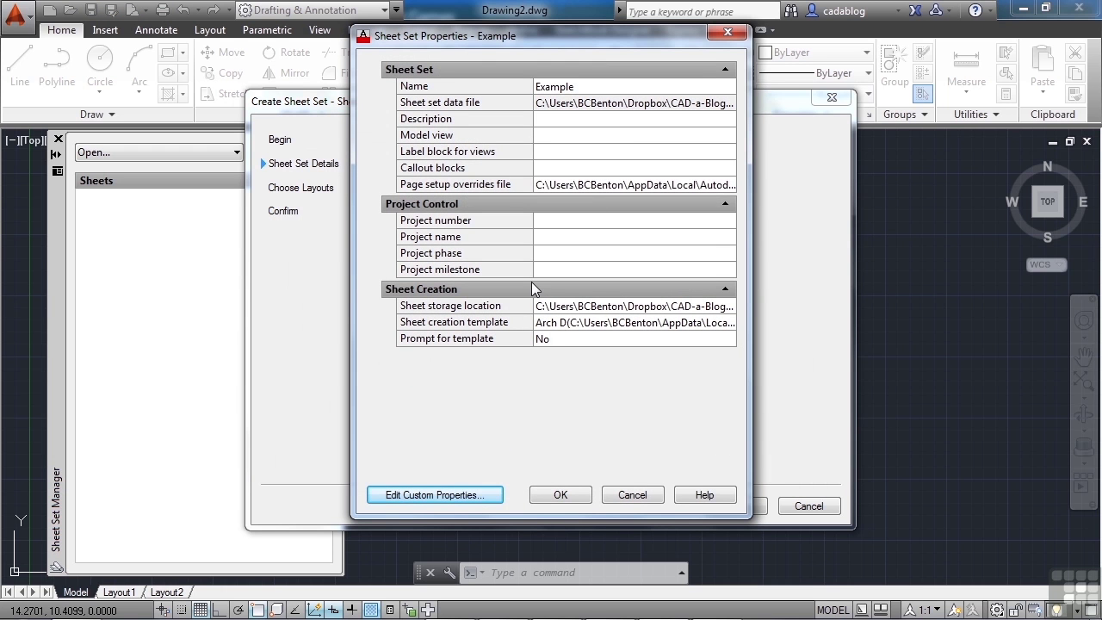
pyautogui.click(635, 496)
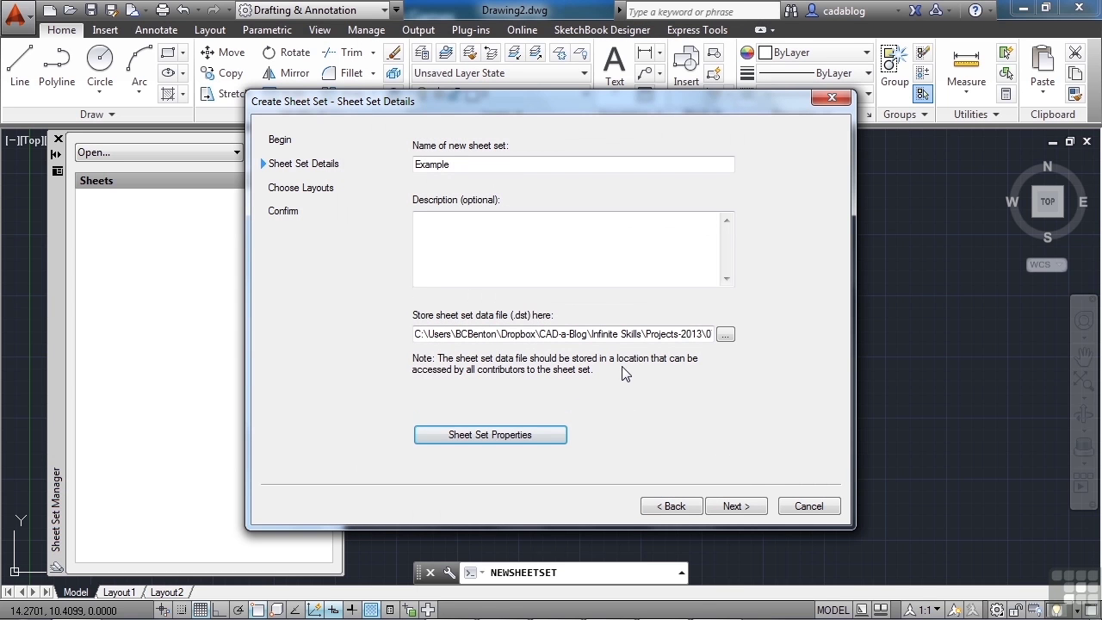
# Import all drawings and layouts from folder 07 into the Choose Layouts list.
pyautogui.click(738, 507)
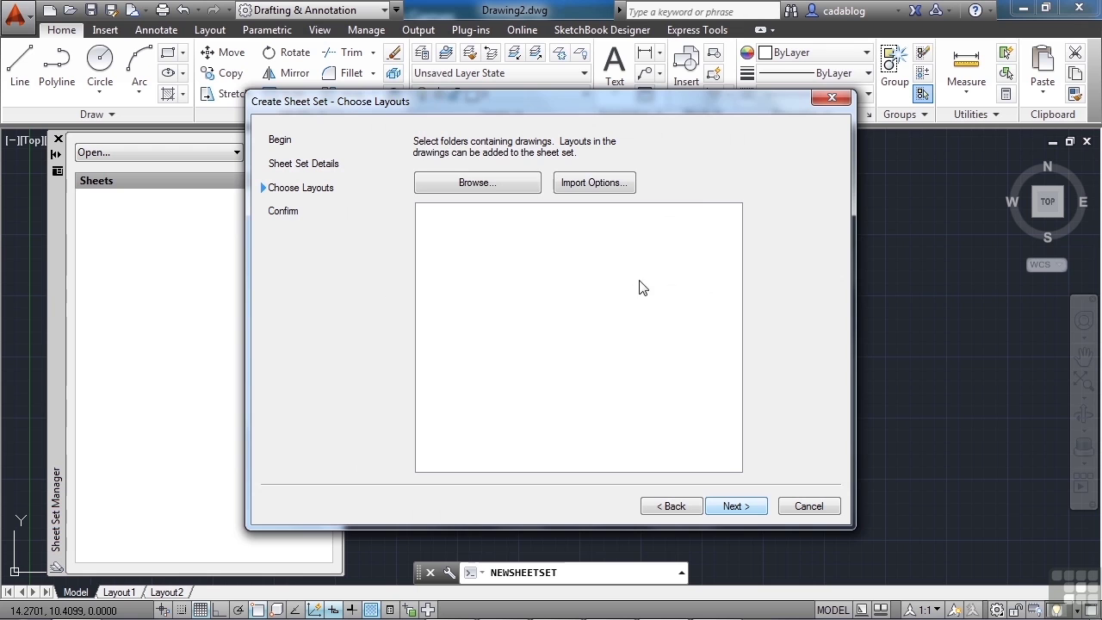
pyautogui.click(511, 184)
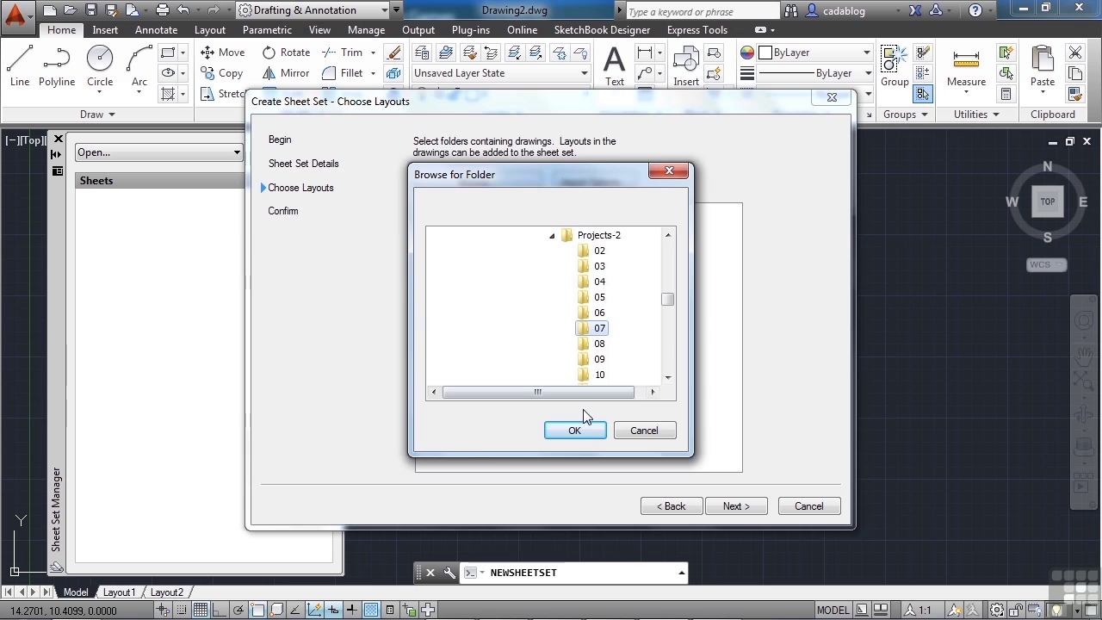
pyautogui.click(574, 430)
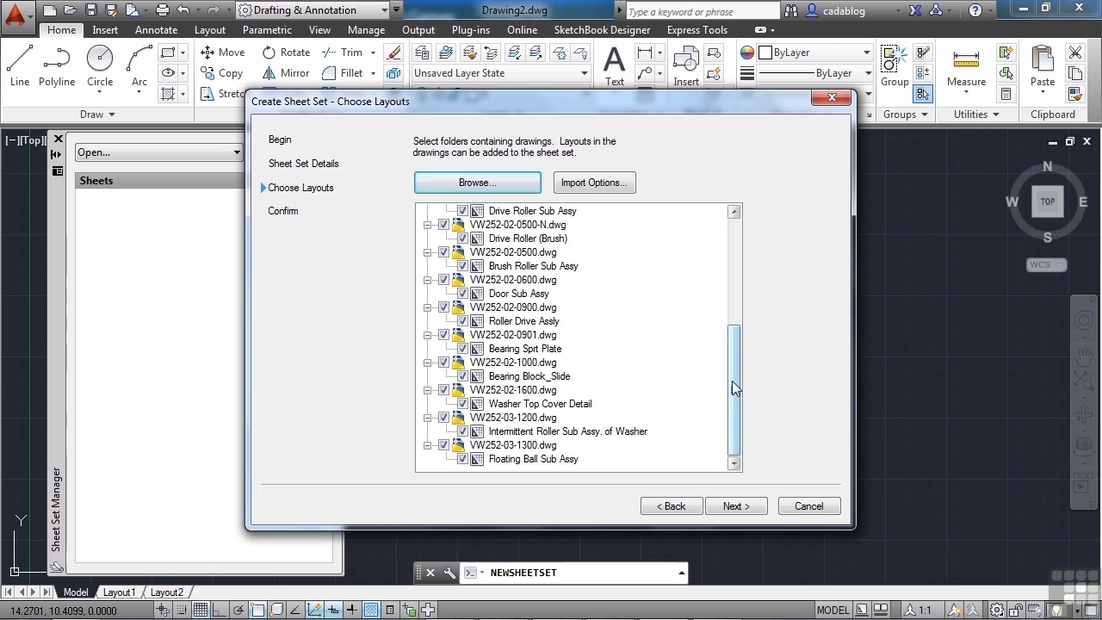
pyautogui.moveTo(732, 386); pyautogui.dragTo(726, 254)
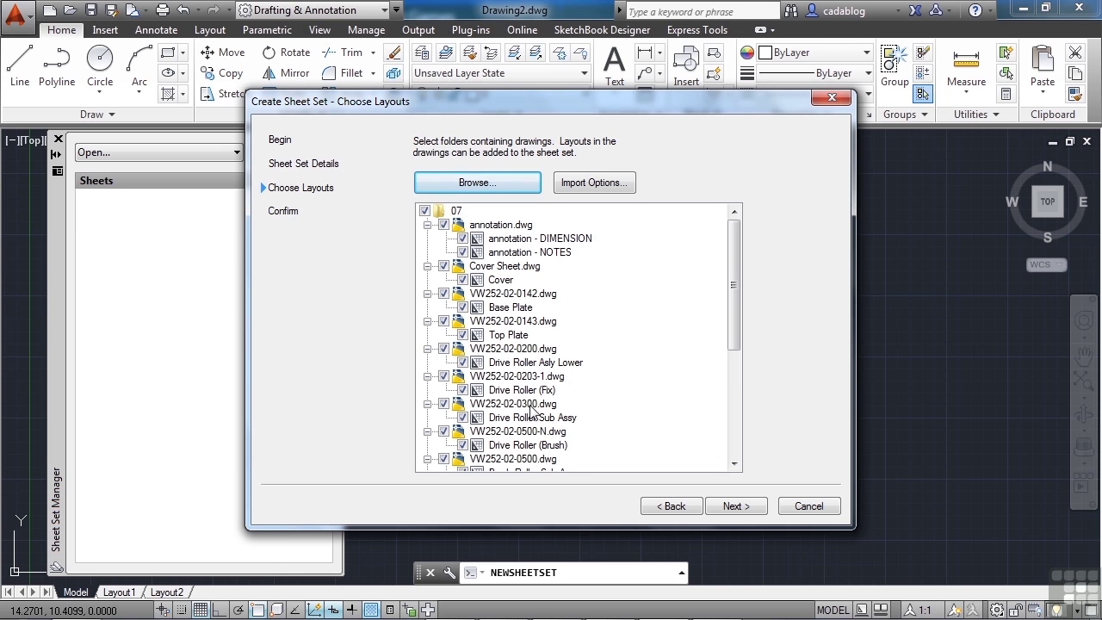
# Uncheck every folder 07 drawing except annotation.dwg, from VW252-03-1300 up through Cover Sheet.
pyautogui.moveTo(734, 305); pyautogui.dragTo(733, 435)
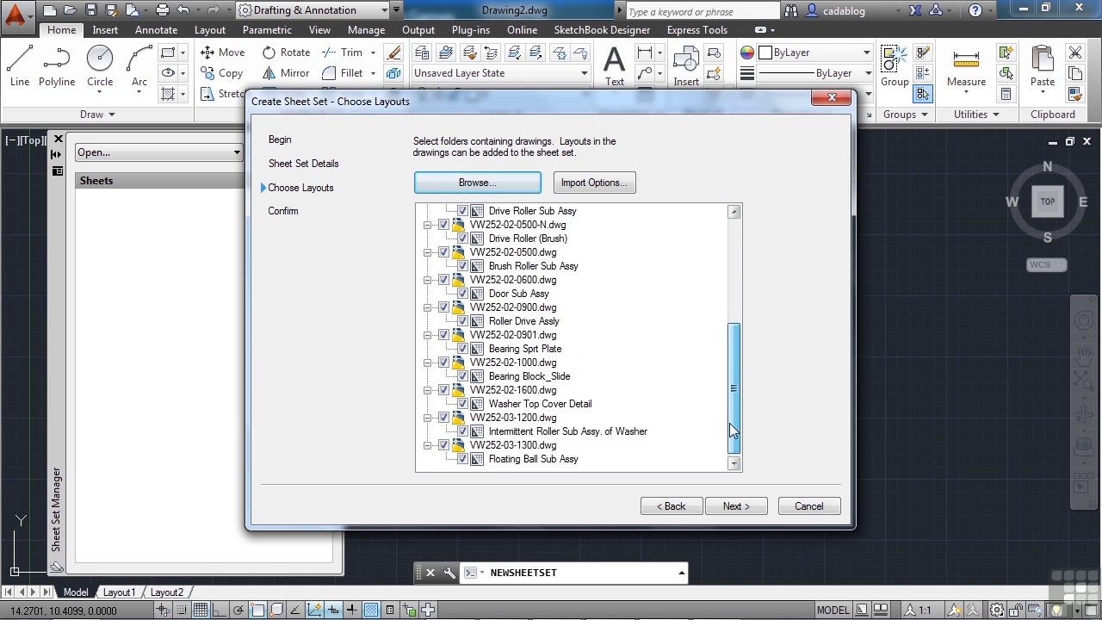
pyautogui.click(444, 445)
pyautogui.click(444, 418)
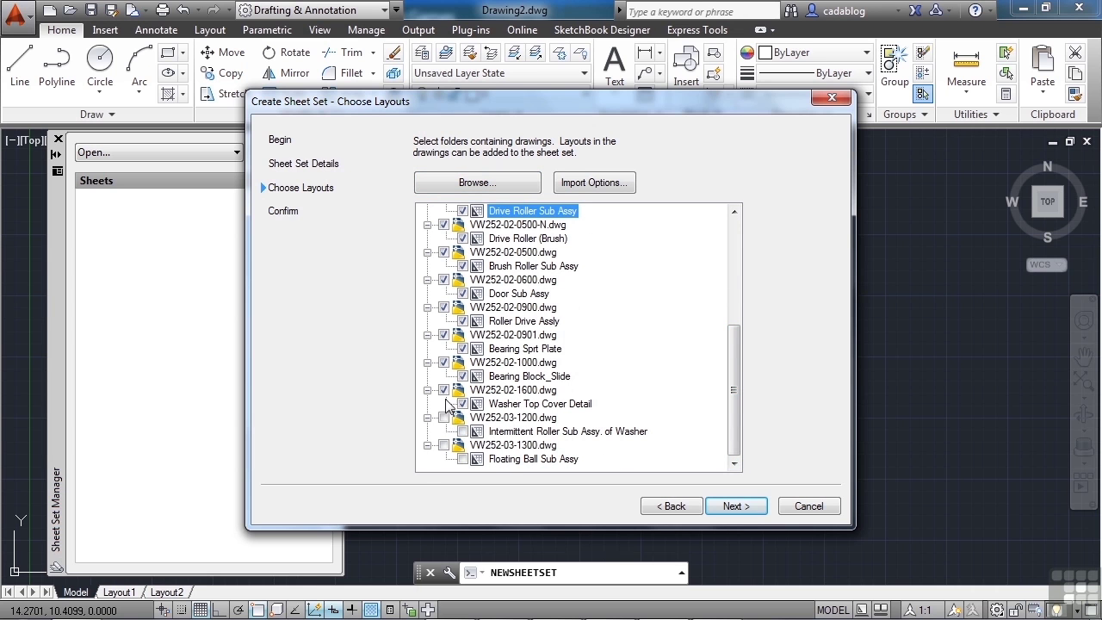
pyautogui.click(444, 390)
pyautogui.click(444, 362)
pyautogui.click(444, 334)
pyautogui.click(444, 307)
pyautogui.click(444, 280)
pyautogui.click(444, 252)
pyautogui.click(444, 224)
pyautogui.scroll(2, 453, 286)
pyautogui.click(444, 280)
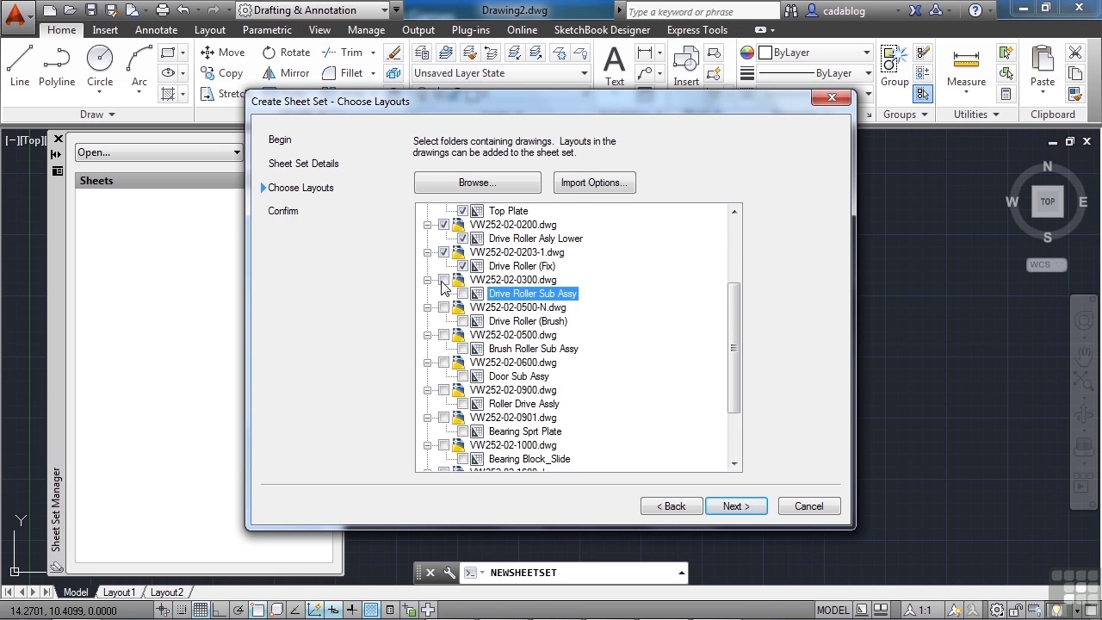
pyautogui.click(444, 252)
pyautogui.scroll(3, 460, 273)
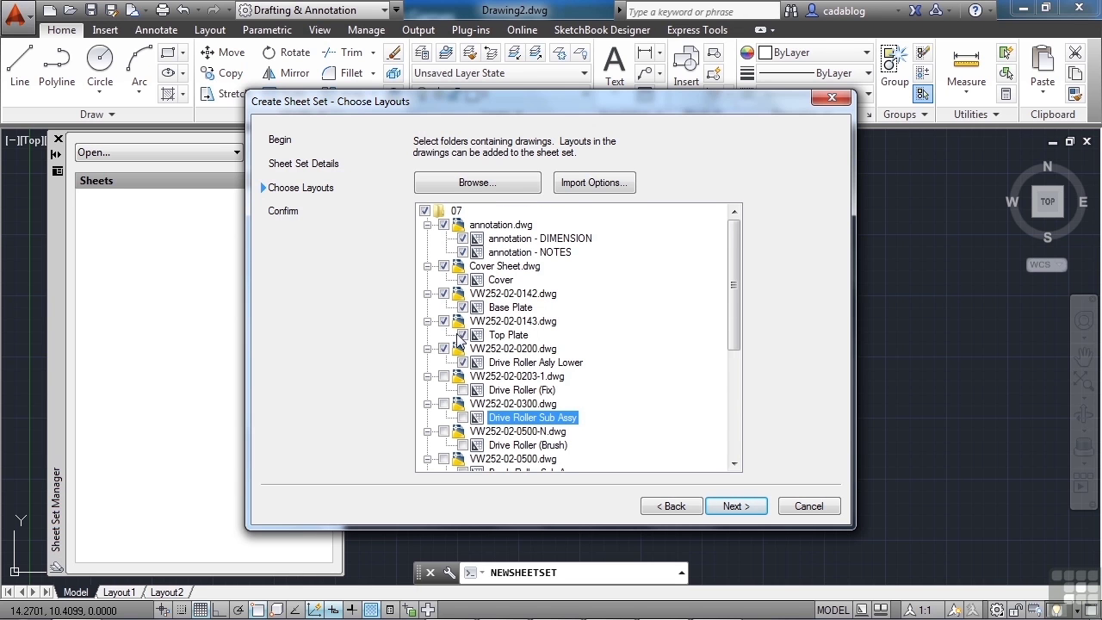
pyautogui.click(445, 349)
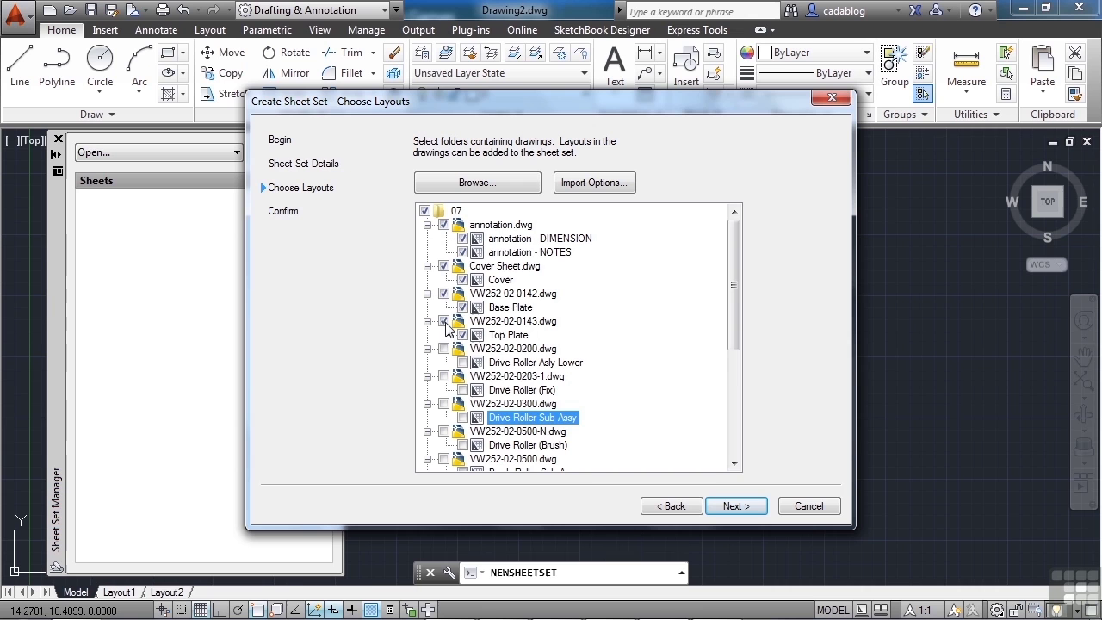
pyautogui.click(444, 321)
pyautogui.click(444, 294)
pyautogui.click(444, 266)
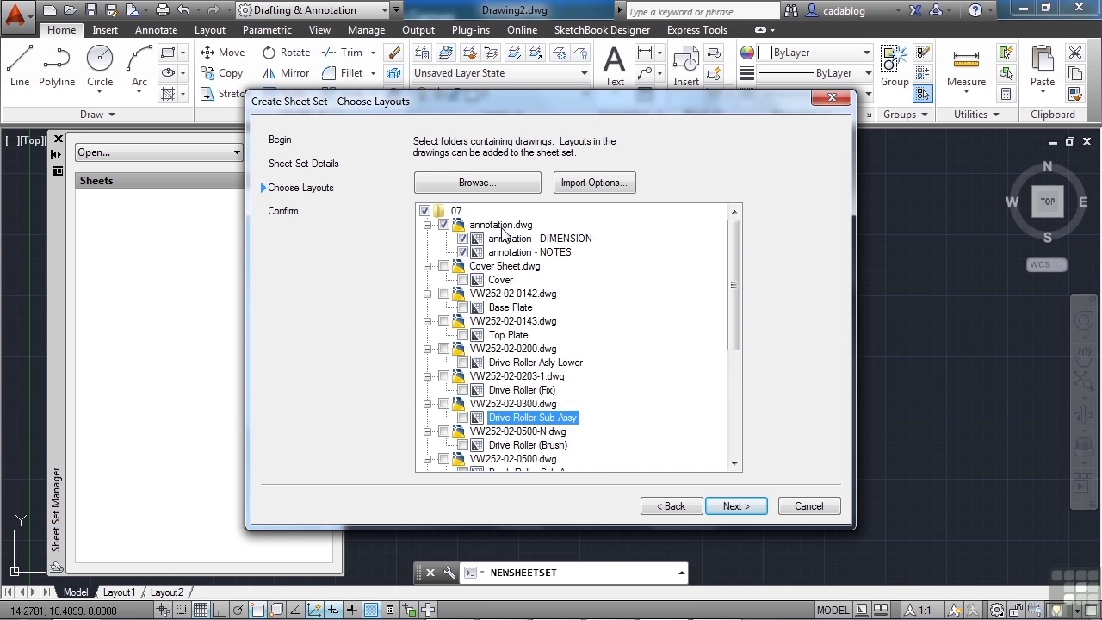
# Leave only annotation.dwg's DIMENSION and NOTES layouts checked.
pyautogui.click(462, 253)
pyautogui.click(462, 238)
pyautogui.click(465, 266)
pyautogui.click(462, 252)
pyautogui.click(462, 238)
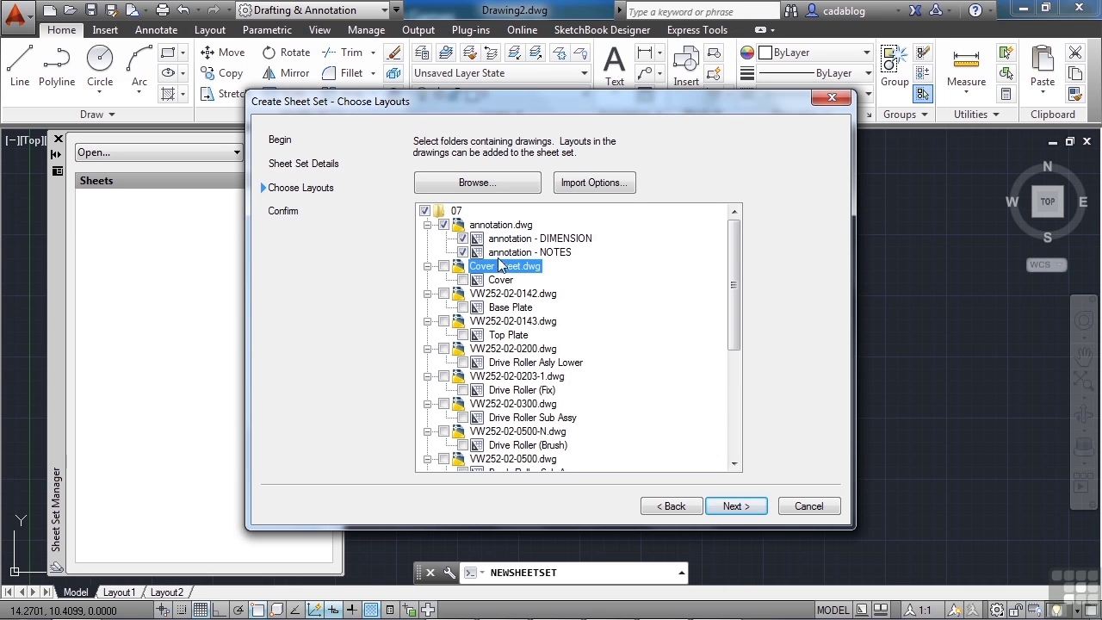
# Review the Example sheet set preview listing the DIMENSION and NOTES sheets.
pyautogui.click(737, 507)
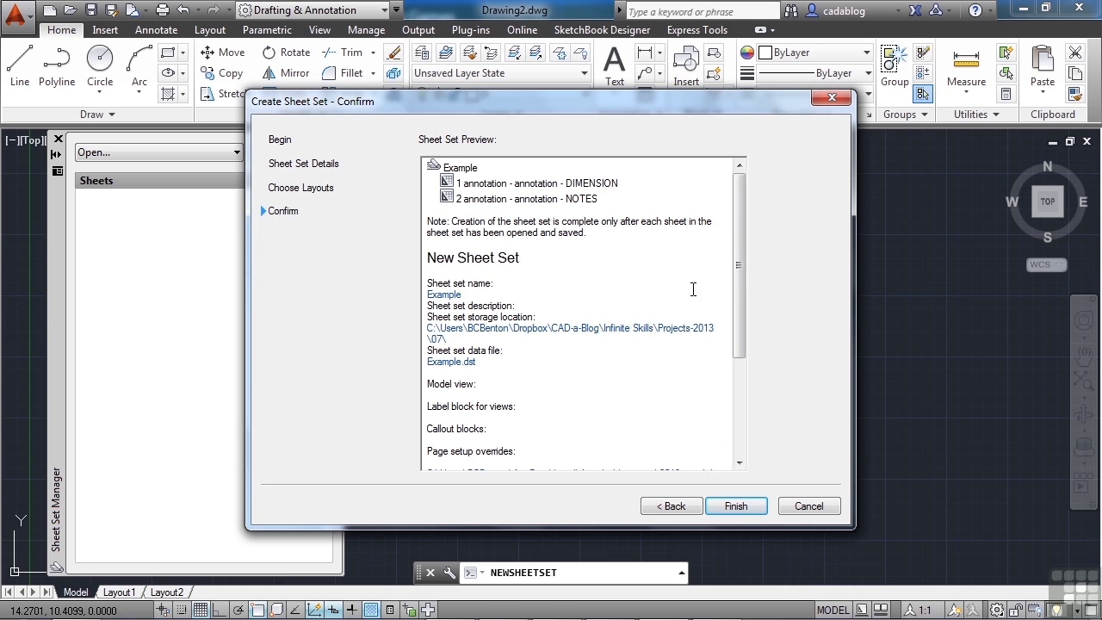
pyautogui.moveTo(736, 247); pyautogui.dragTo(746, 227)
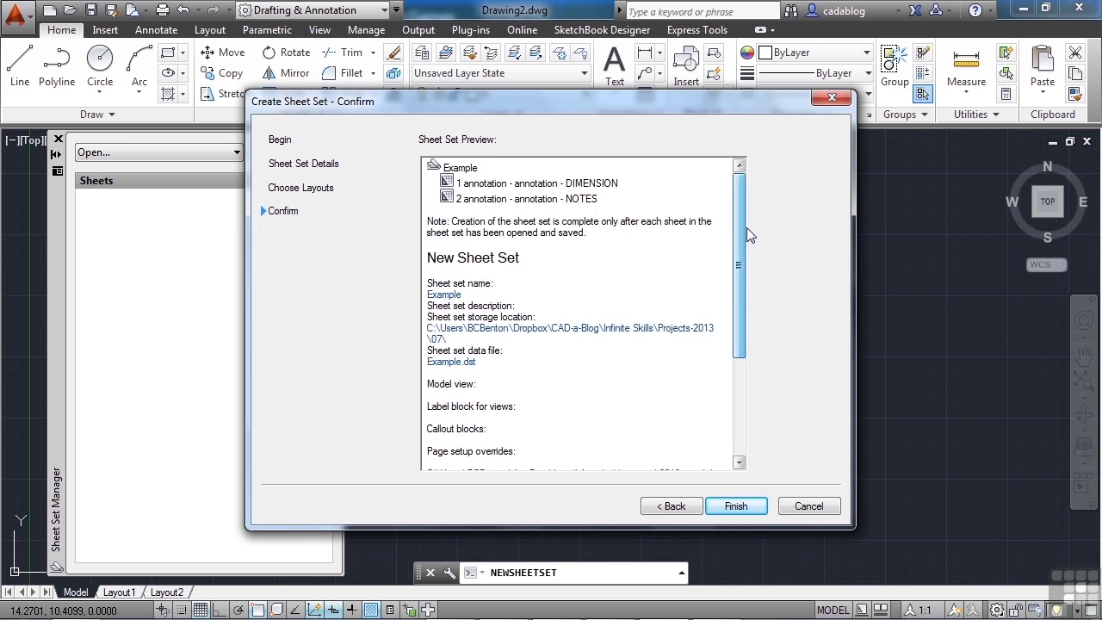
pyautogui.click(733, 507)
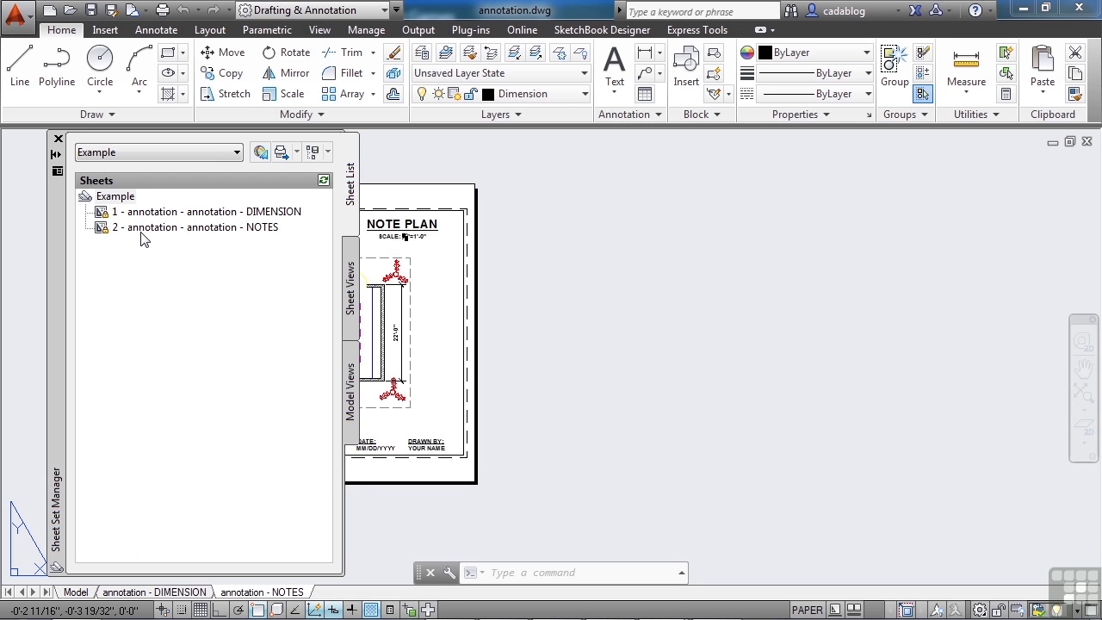
pyautogui.doubleClick(148, 225)
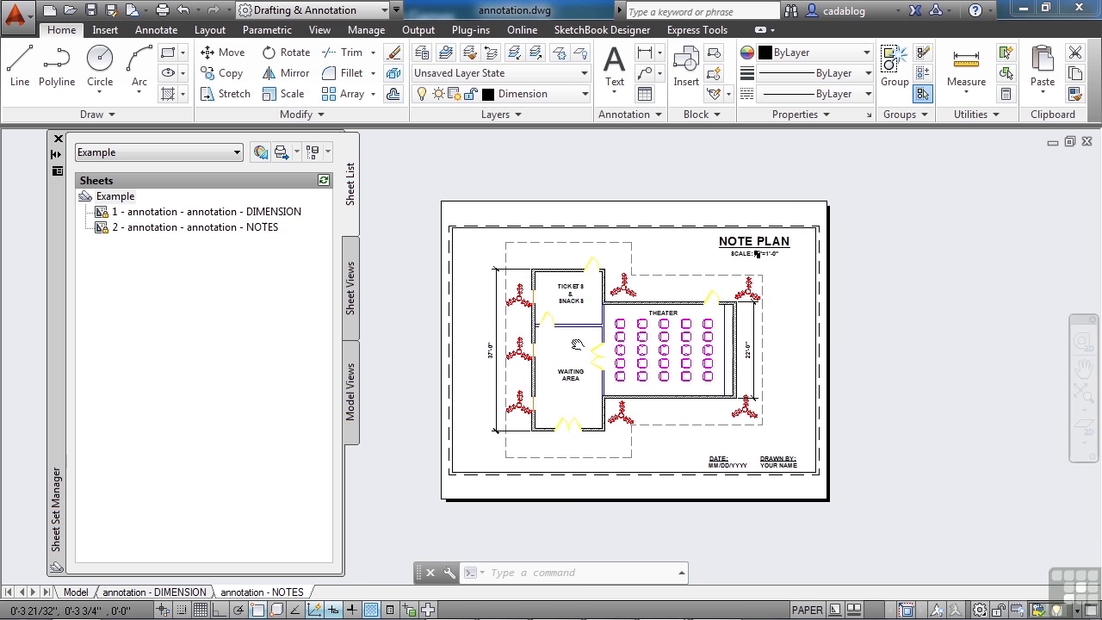
pyautogui.doubleClick(269, 212)
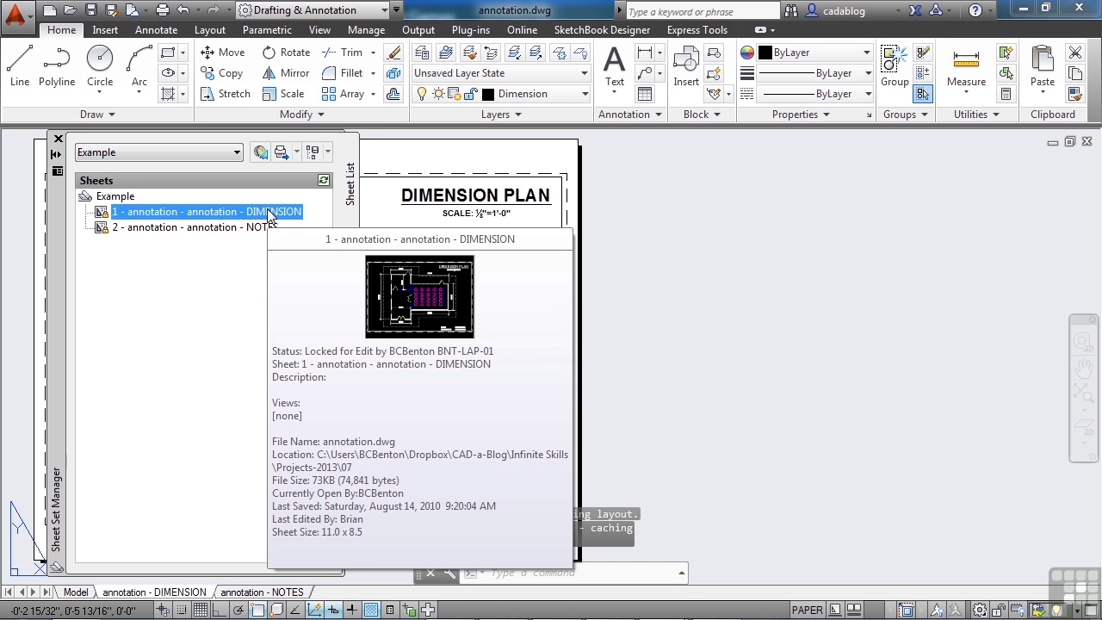
pyautogui.moveTo(467, 335); pyautogui.dragTo(790, 340, button='middle')
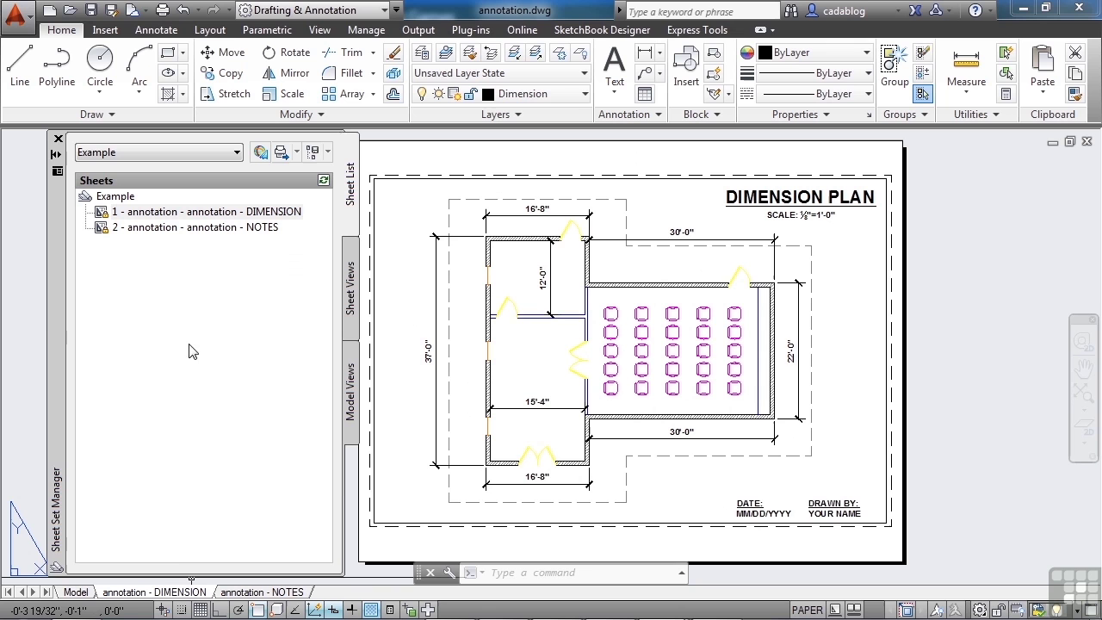
pyautogui.moveTo(491, 278); pyautogui.dragTo(520, 276, button='middle')
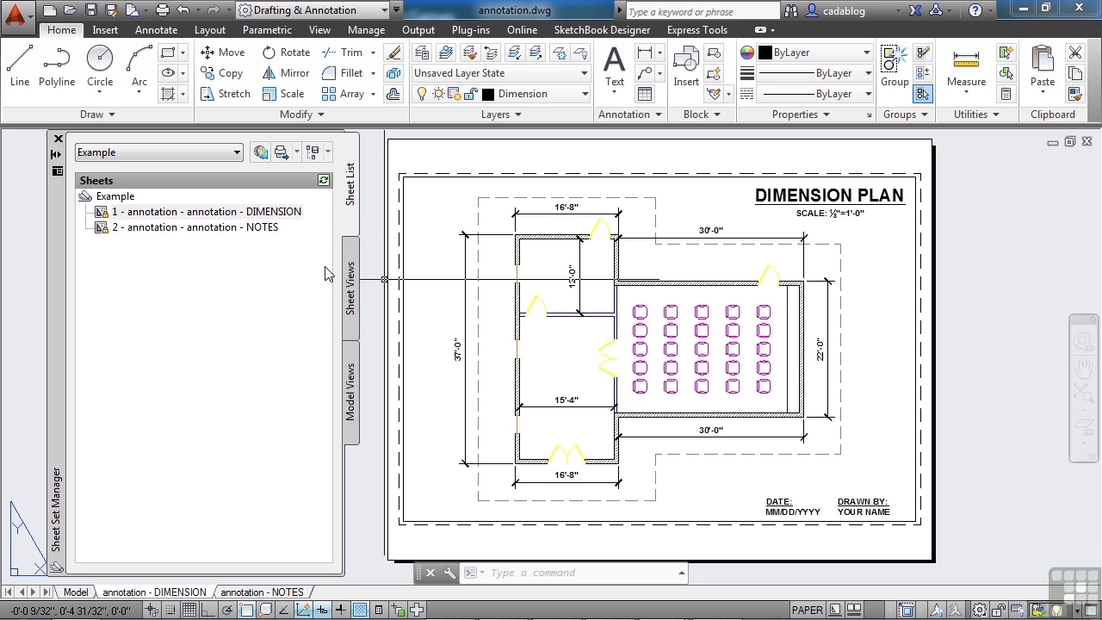
# Remove sheet 2 NOTES from the Example sheet set and display the annotation - NOTES layout.
pyautogui.rightClick(220, 229)
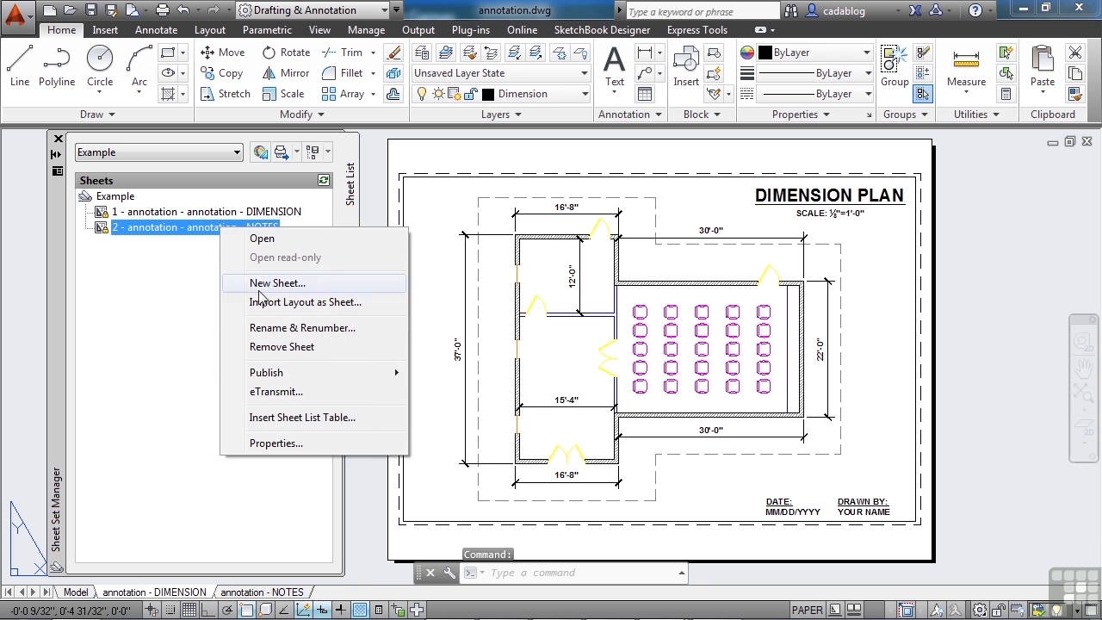
pyautogui.click(303, 347)
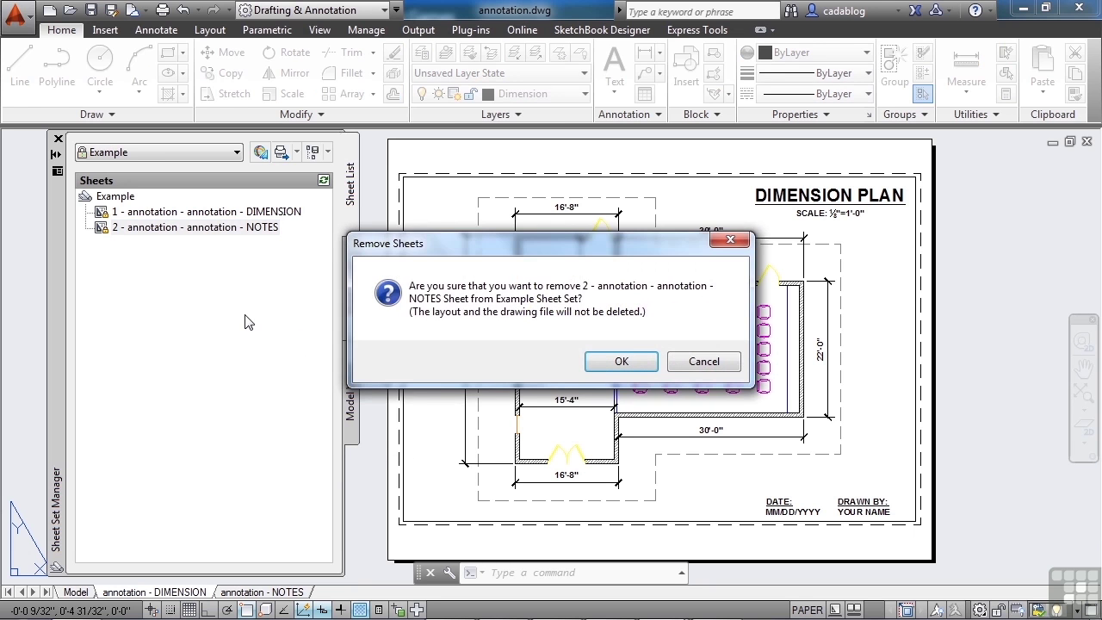
pyautogui.click(616, 362)
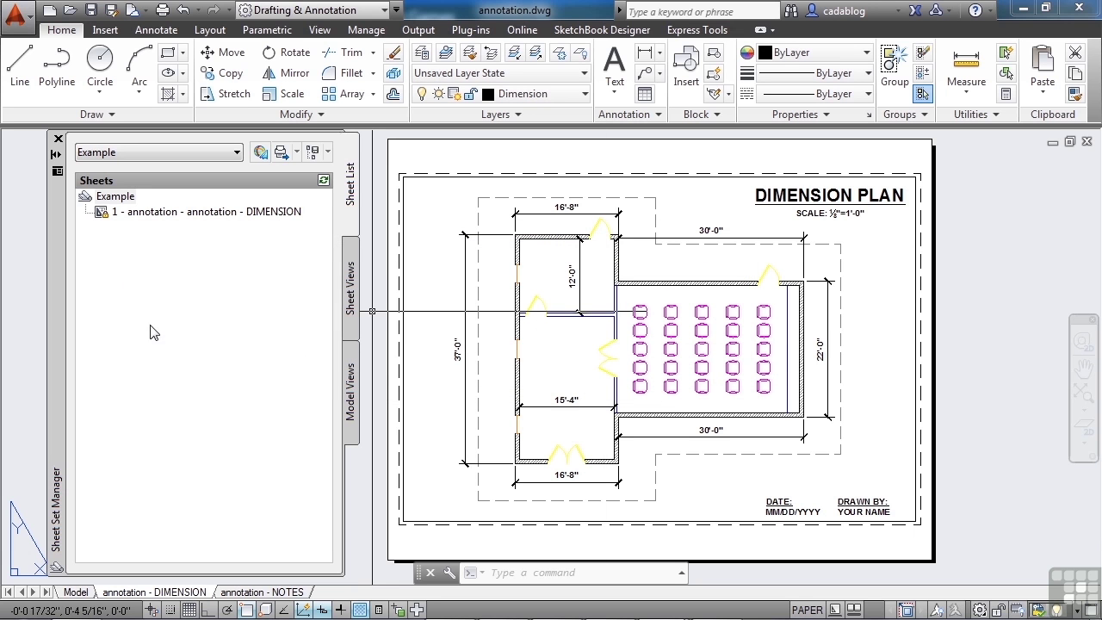
pyautogui.click(274, 592)
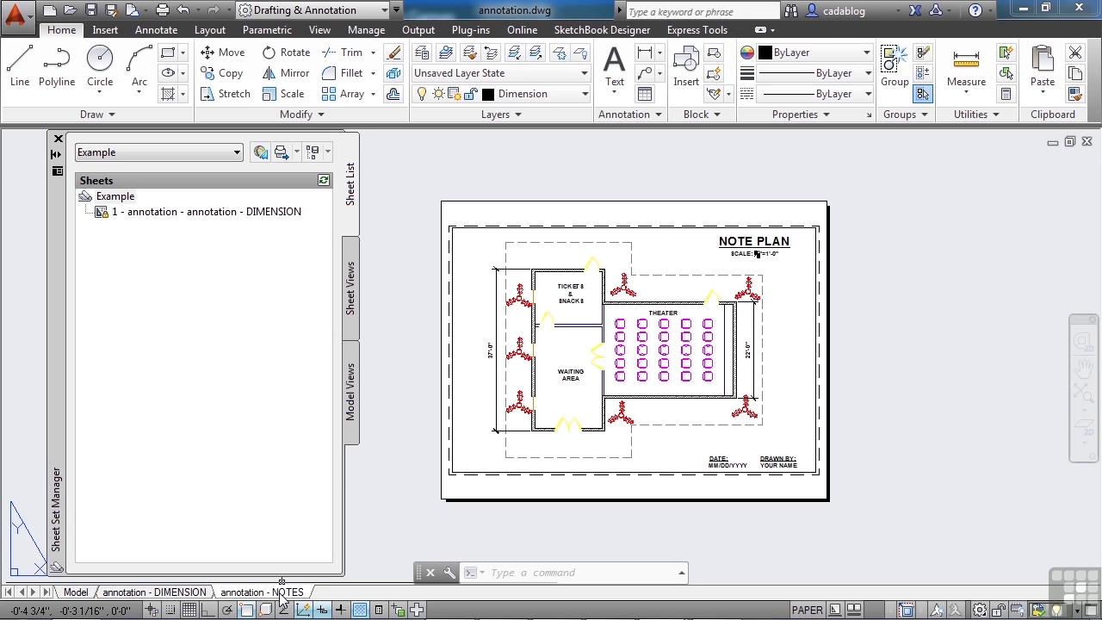
# Drag the annotation - NOTES layout into the Example sheets list and import it as a sheet.
pyautogui.moveTo(280, 594)
pyautogui.mouseDown()
pyautogui.moveTo(280, 478)
pyautogui.moveTo(230, 443)
pyautogui.moveTo(213, 365)
pyautogui.moveTo(131, 221)
pyautogui.mouseUp()
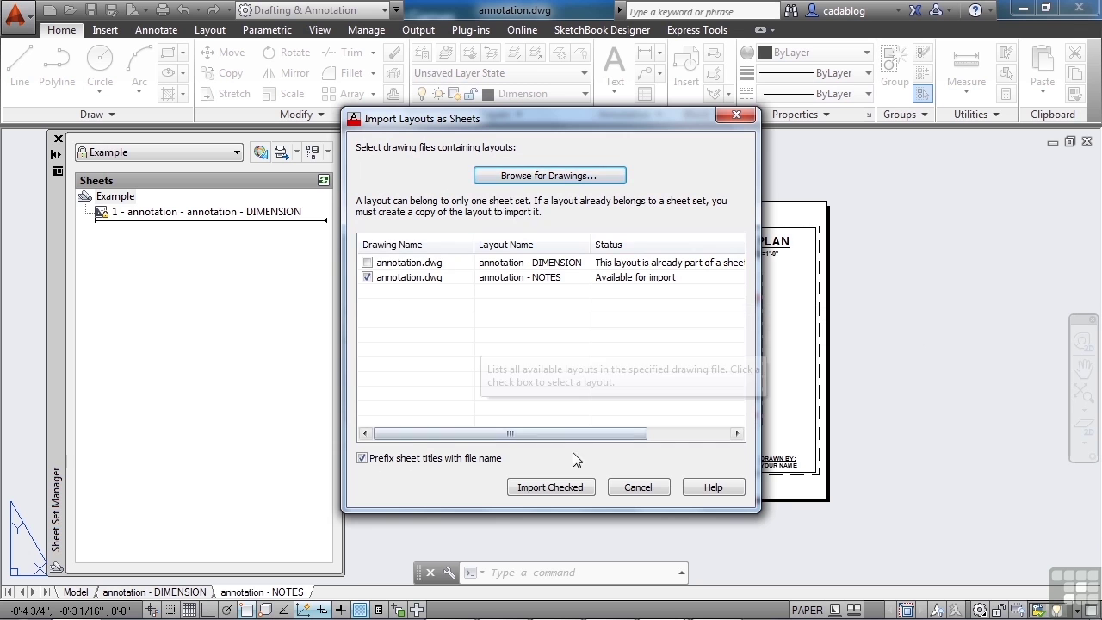
pyautogui.click(571, 487)
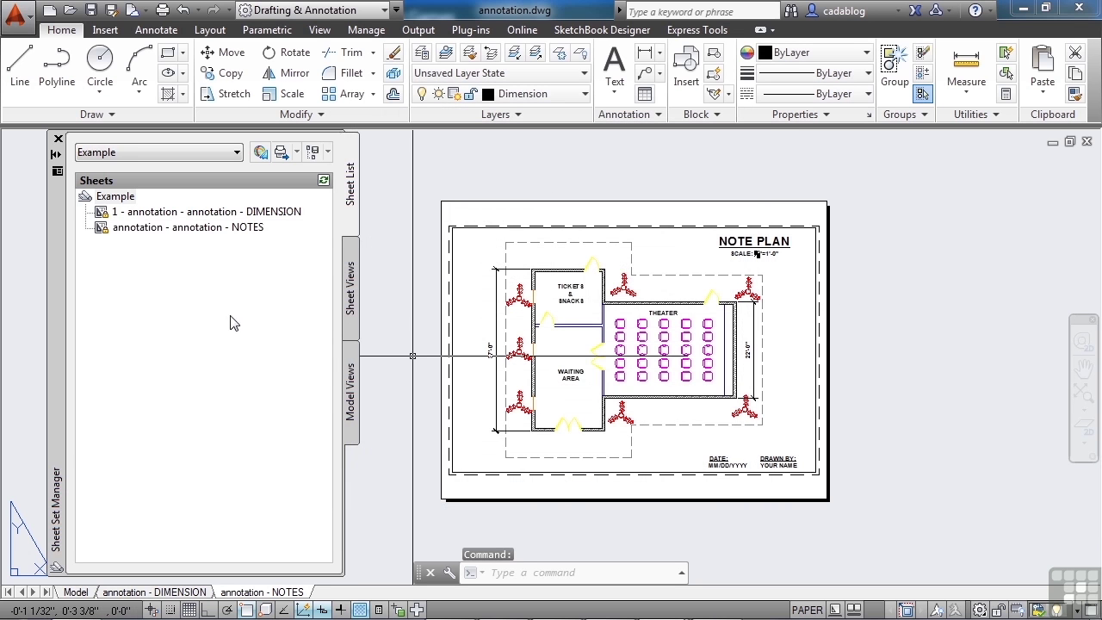
pyautogui.click(217, 229)
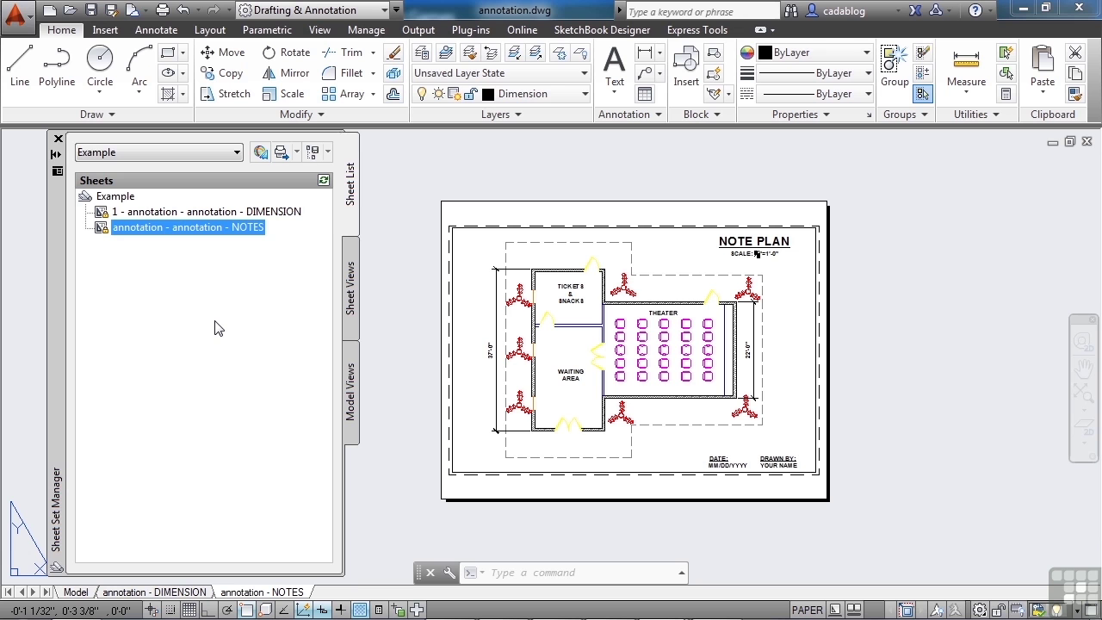
pyautogui.rightClick(125, 197)
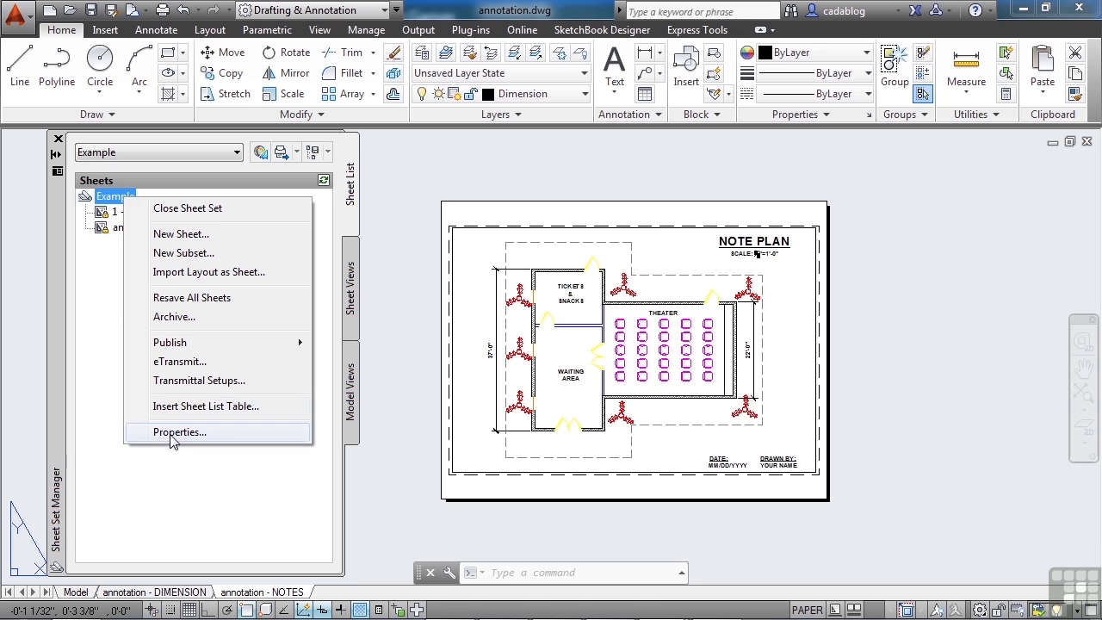
pyautogui.click(179, 482)
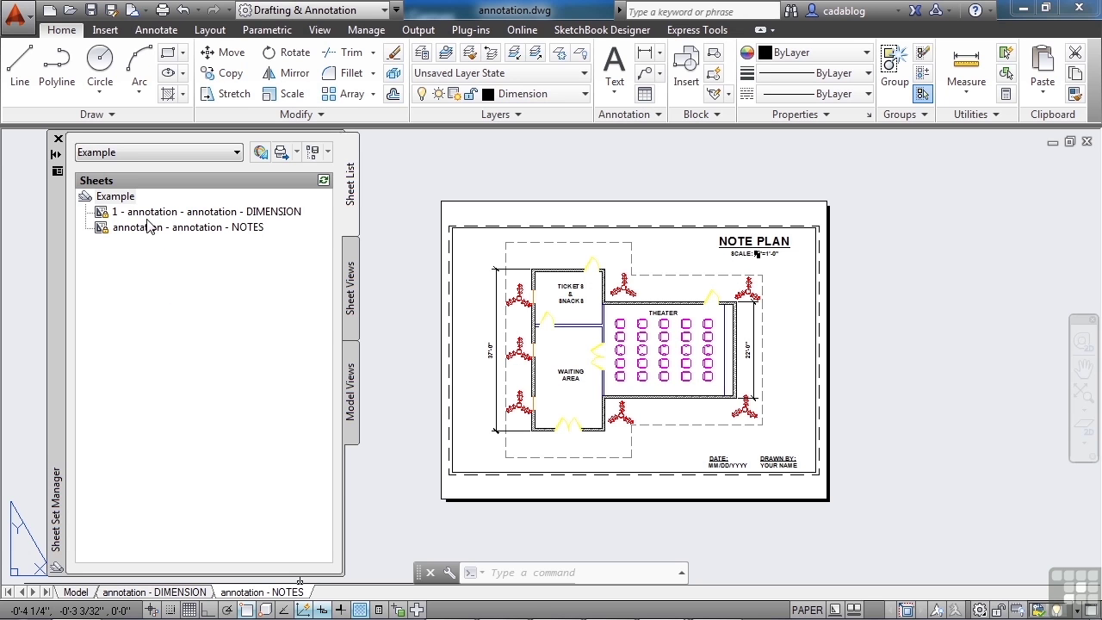
pyautogui.moveTo(153, 232)
pyautogui.moveTo(125, 198)
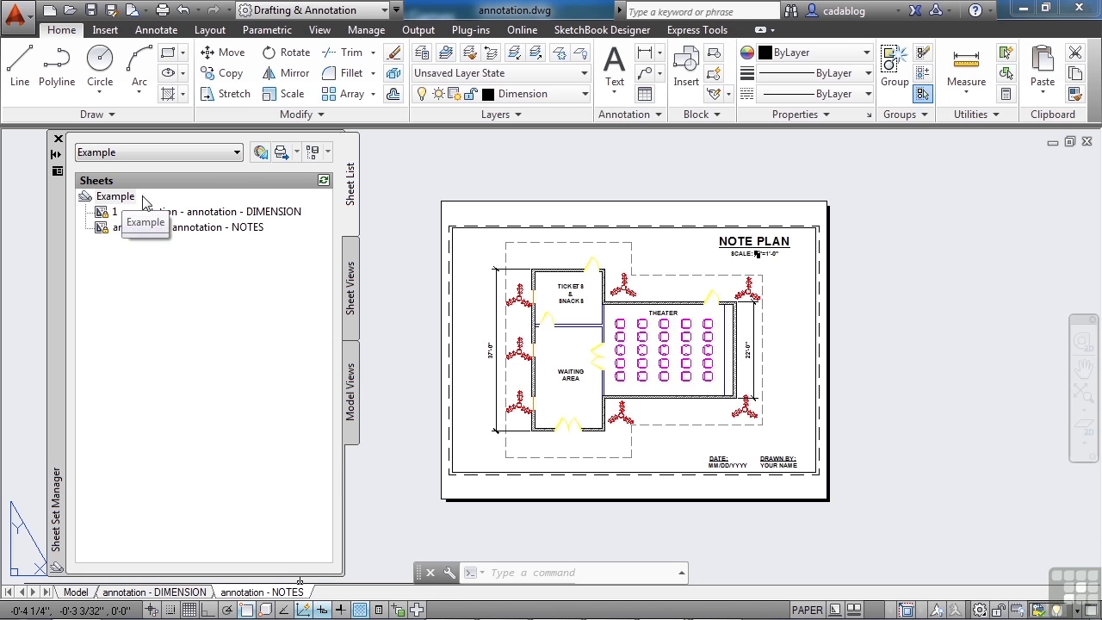
# Open the recent manufacturing sheet set.dst.
pyautogui.click(235, 153)
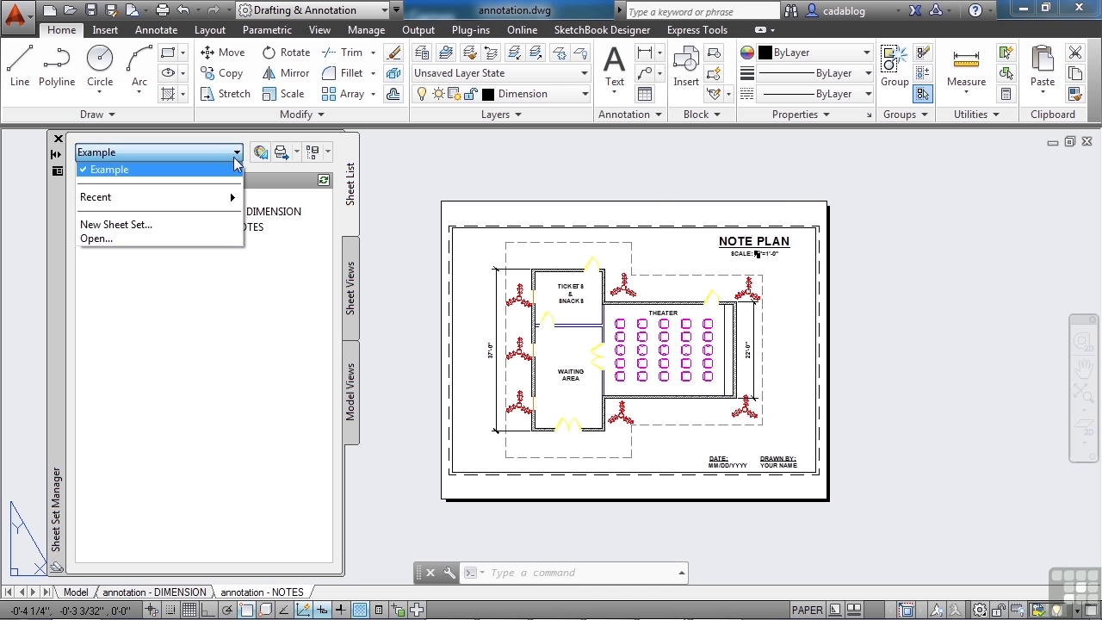
pyautogui.moveTo(234, 207)
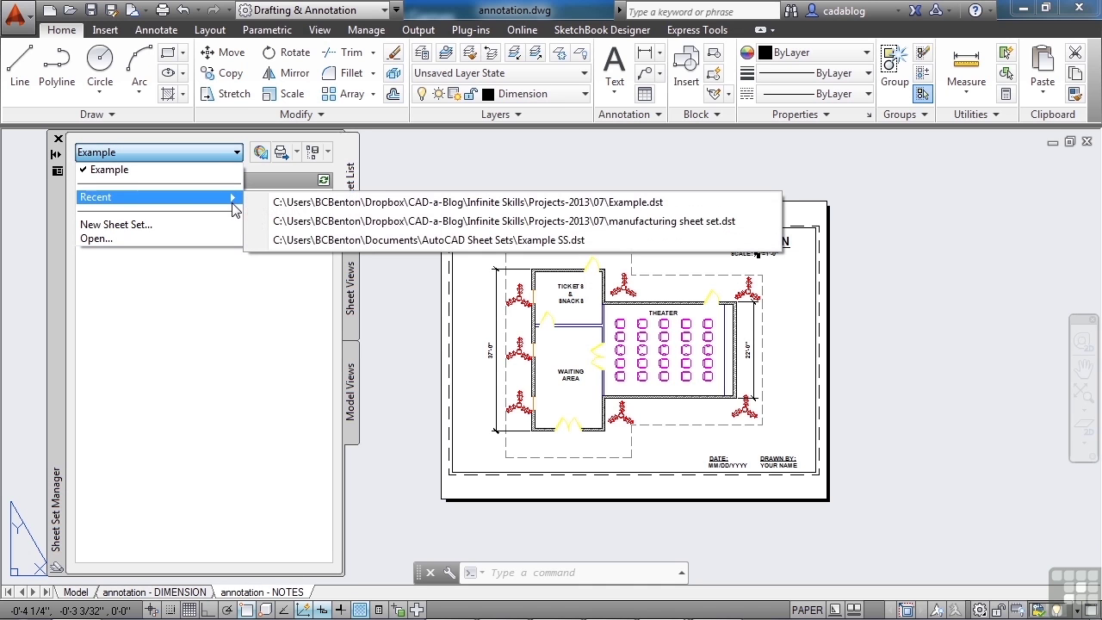
pyautogui.click(433, 222)
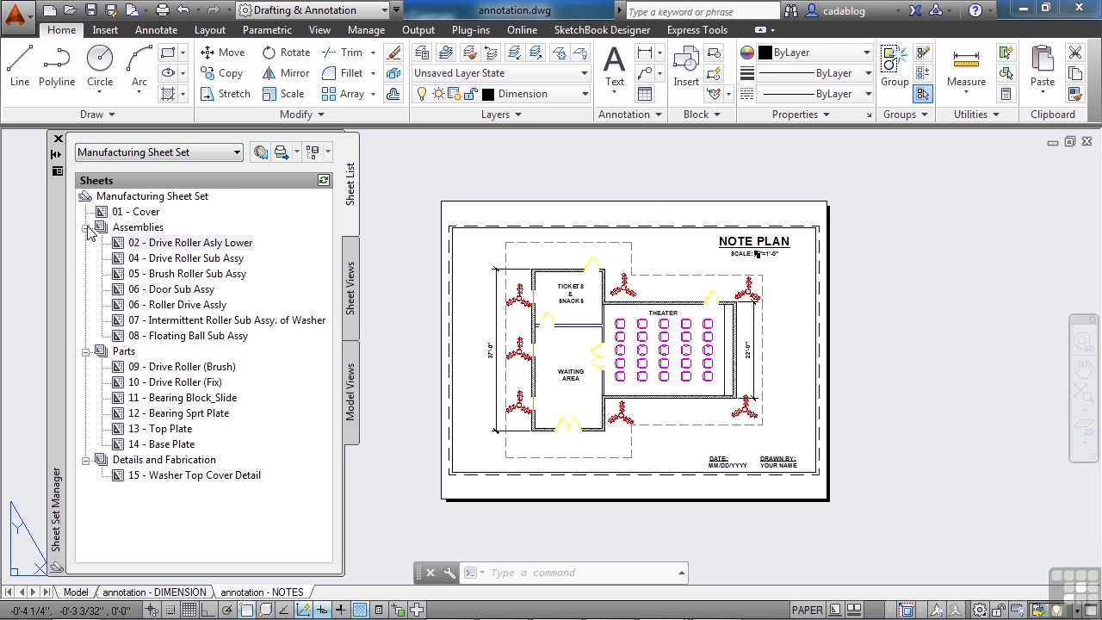
# Collapse all subsets, inspect the 01 - Cover sheet, and expand Assemblies to its seven sheets.
pyautogui.click(85, 227)
pyautogui.click(85, 243)
pyautogui.click(85, 258)
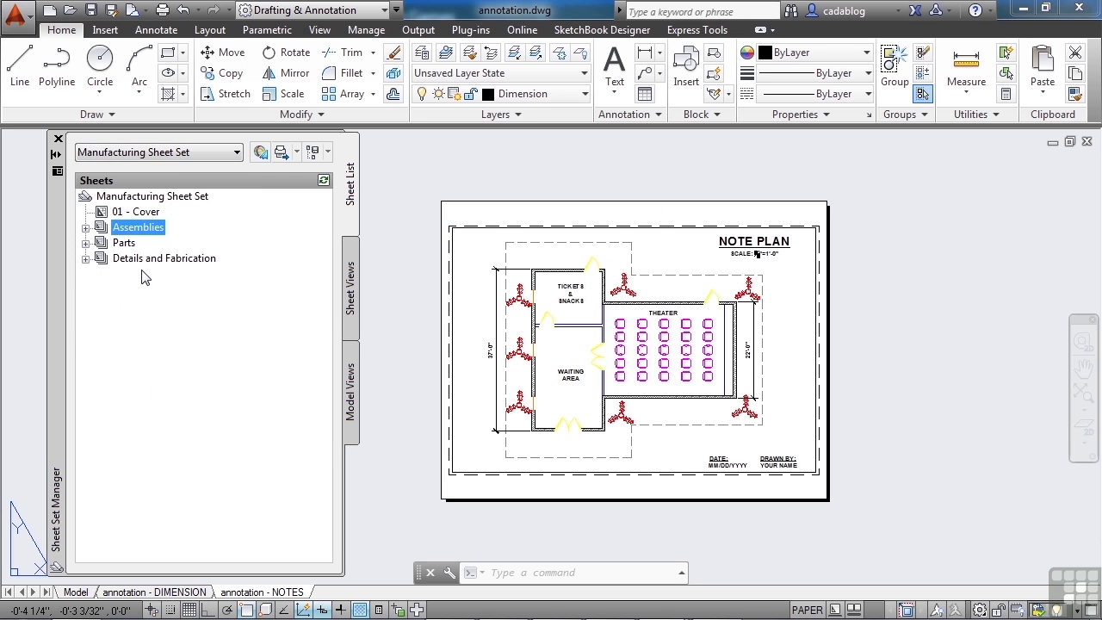
pyautogui.click(146, 198)
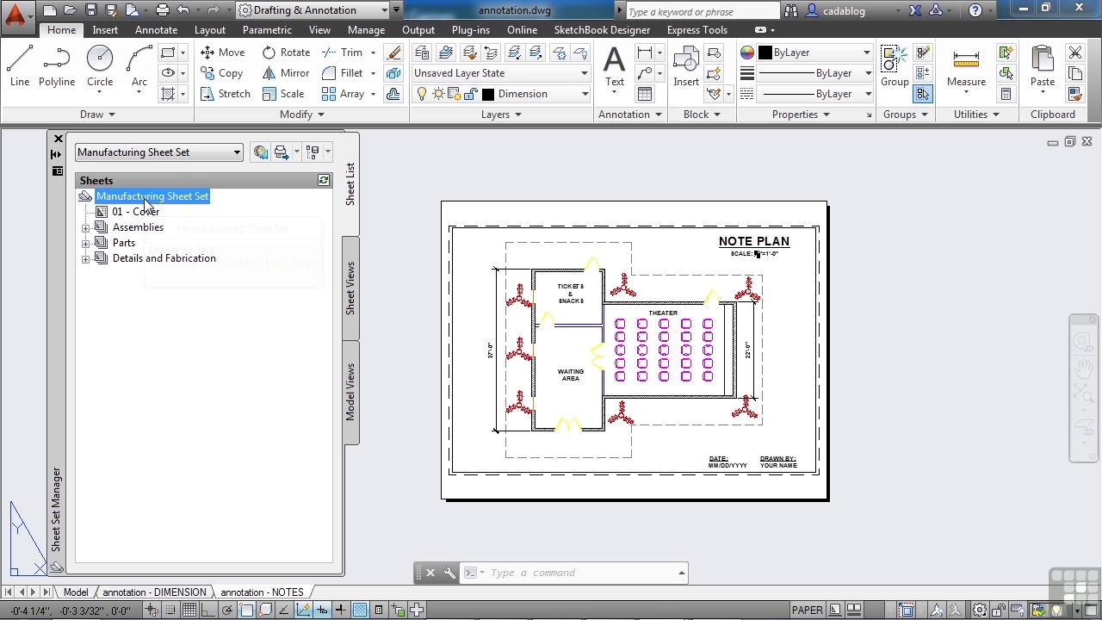
pyautogui.click(133, 213)
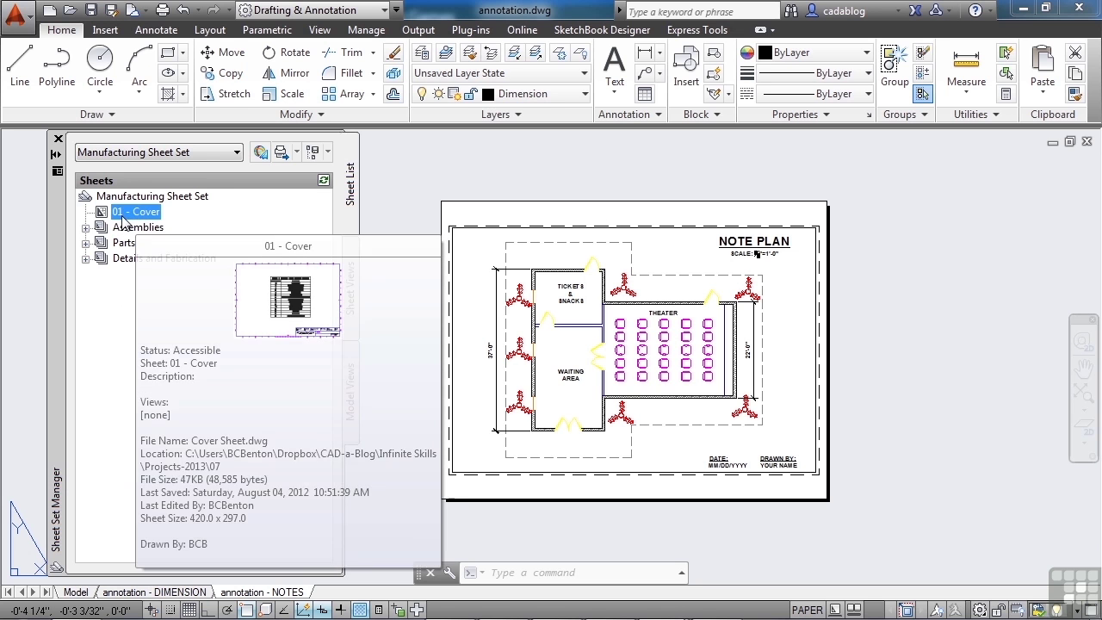
pyautogui.click(121, 227)
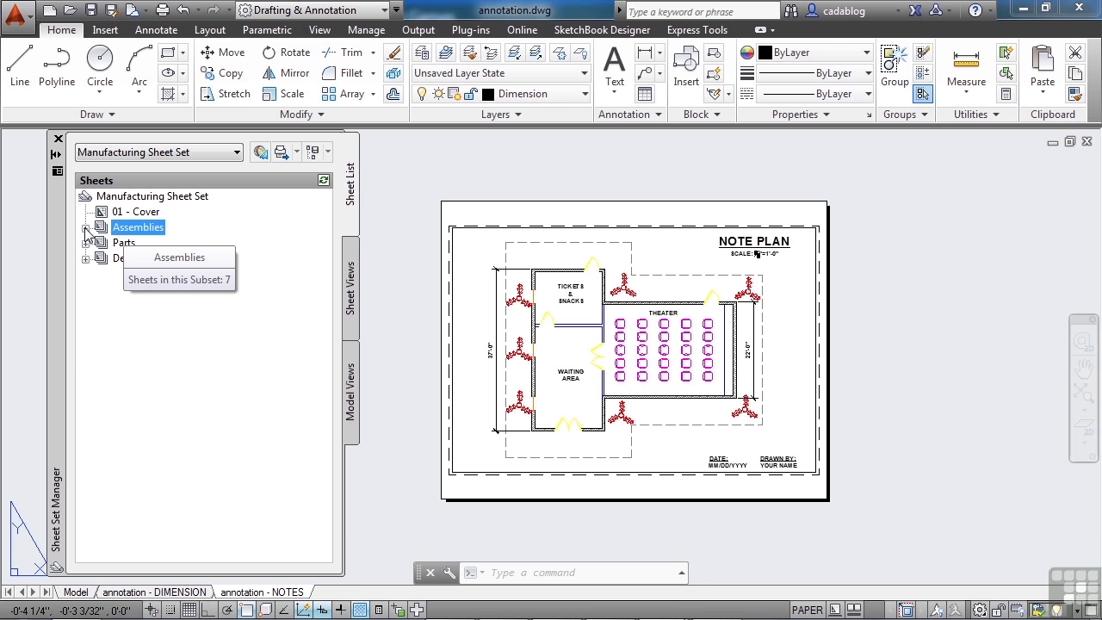
pyautogui.click(86, 229)
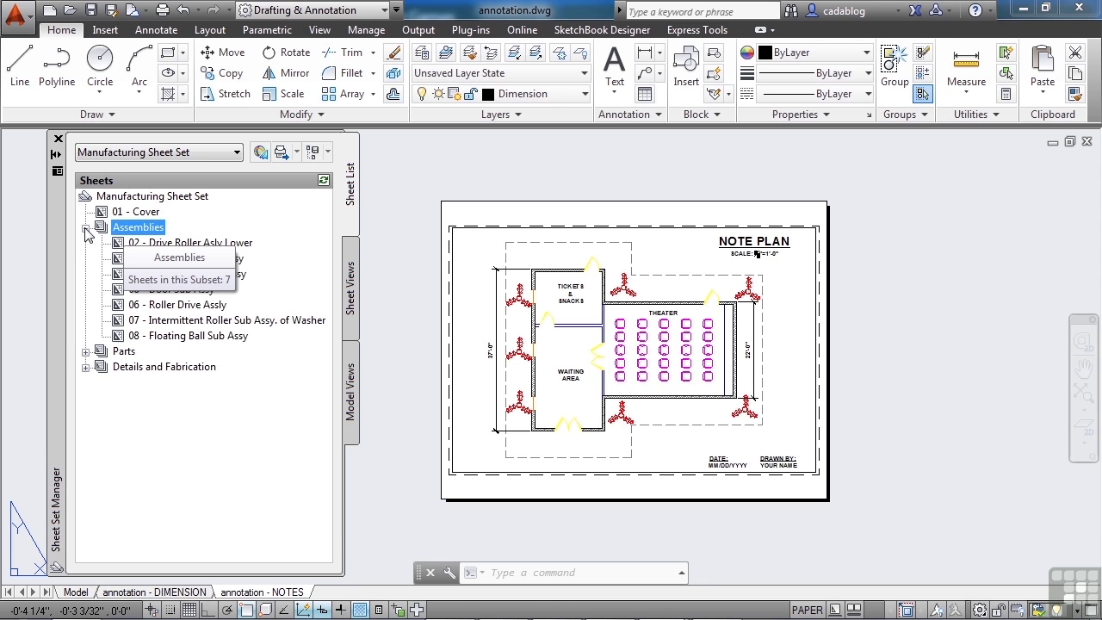
pyautogui.click(178, 244)
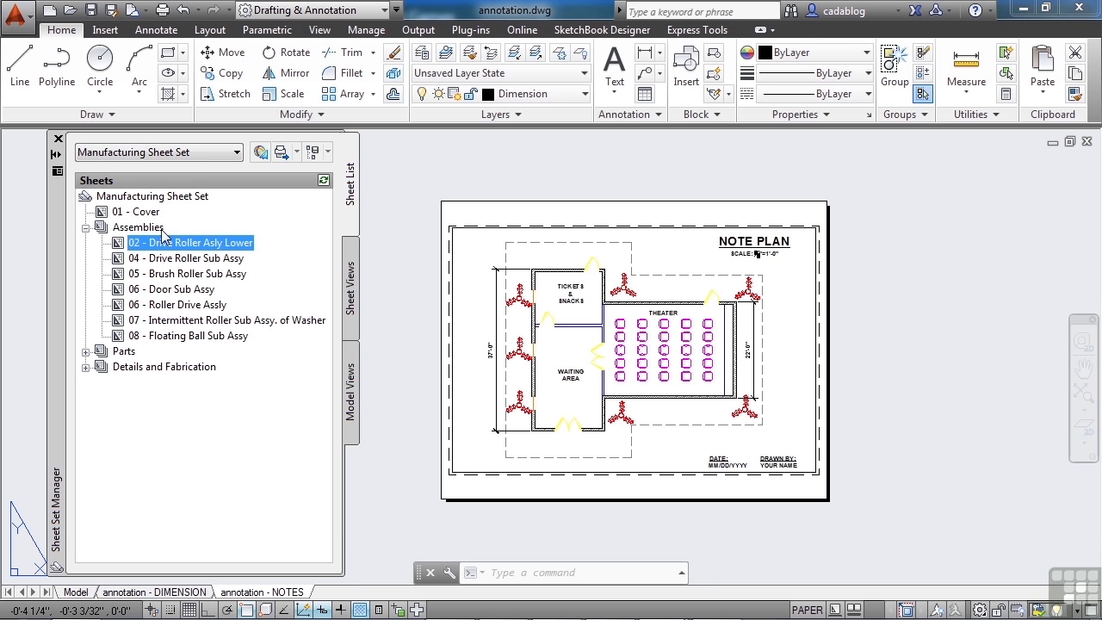
pyautogui.click(159, 198)
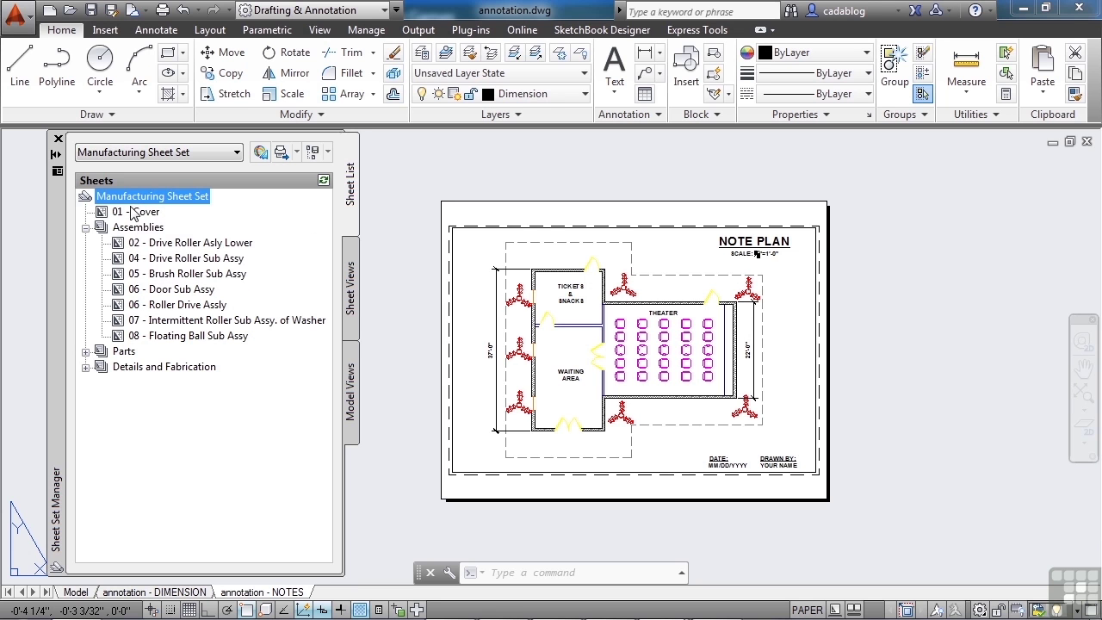
# Add New Subset (1) to the Manufacturing Sheet Set with default properties.
pyautogui.rightClick(134, 198)
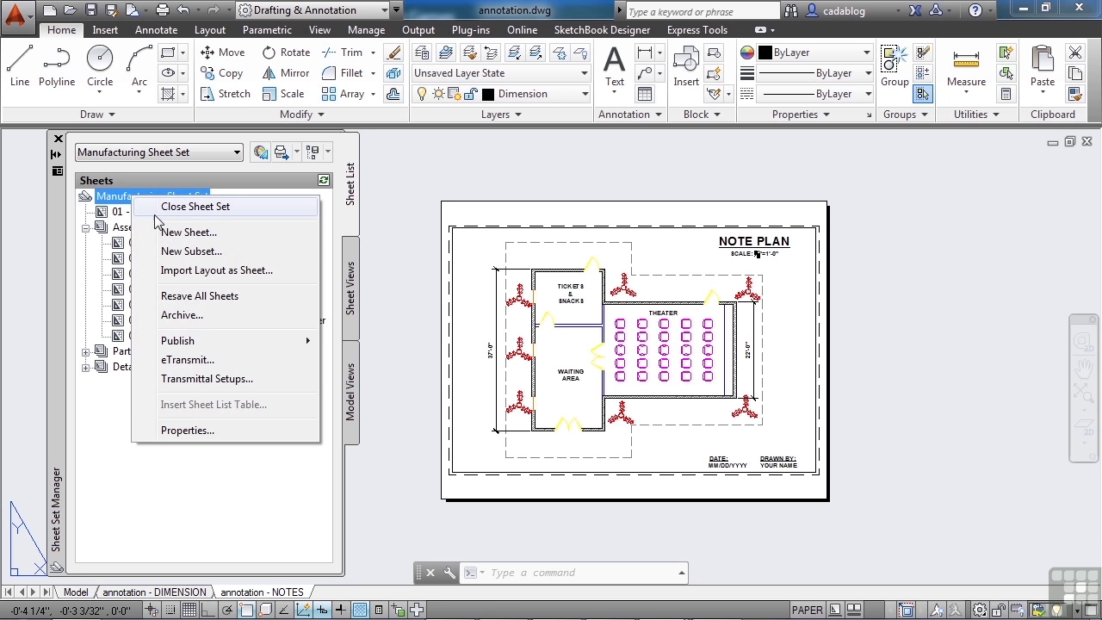
pyautogui.click(211, 258)
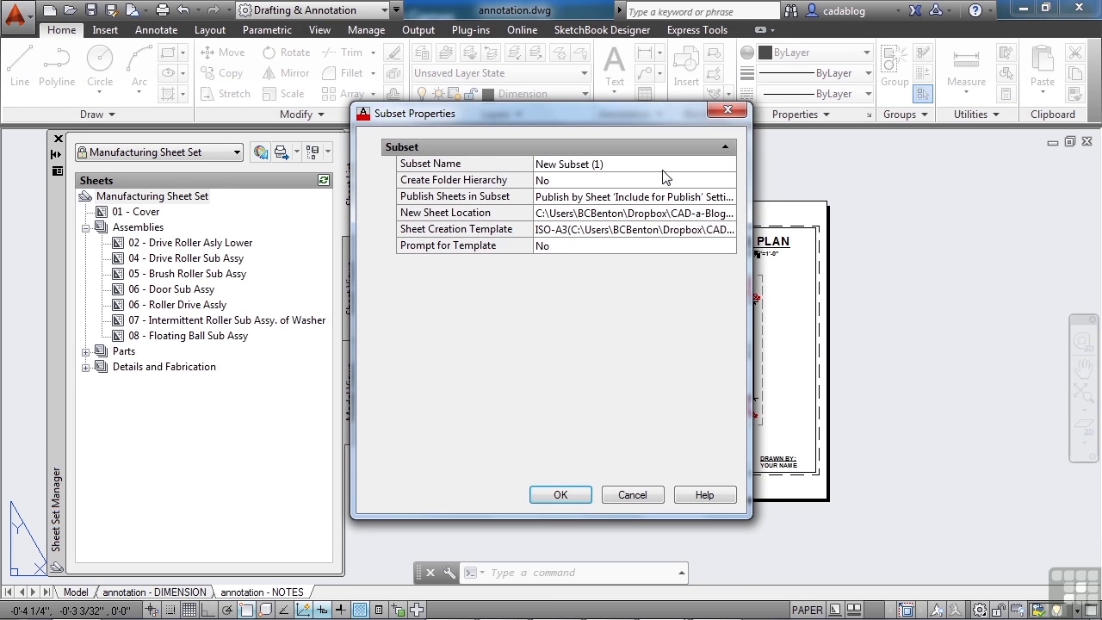
pyautogui.click(560, 493)
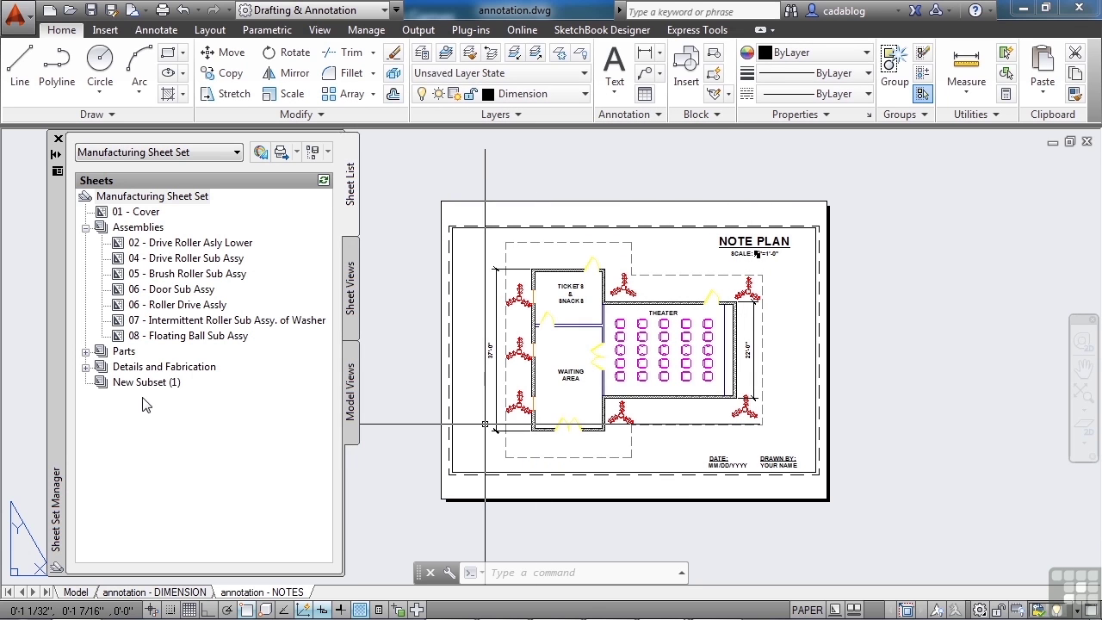
pyautogui.click(144, 387)
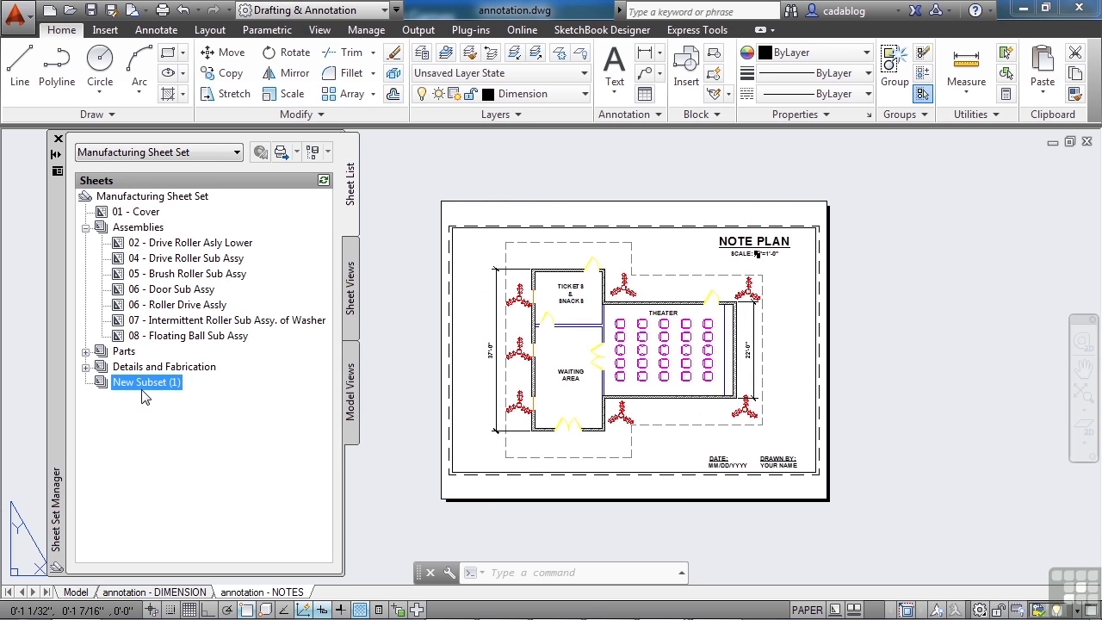
pyautogui.moveTo(147, 390)
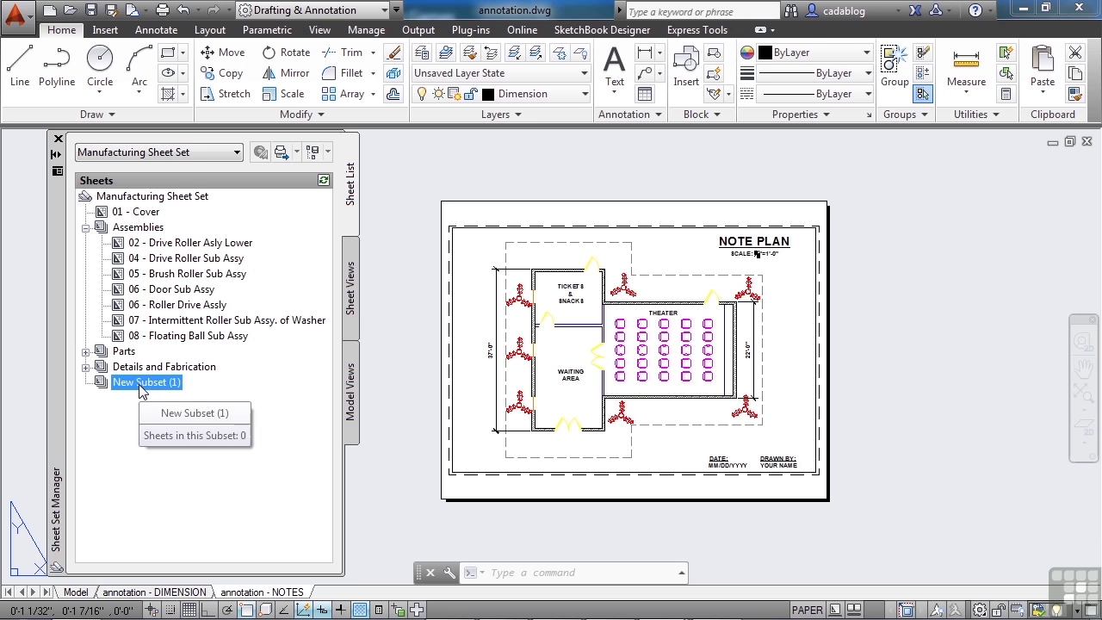
# Drag New Subset (1) into Assemblies below 06 - Door Sub Assy, then delete it with Remove Subset.
pyautogui.moveTo(153, 378); pyautogui.dragTo(166, 293)
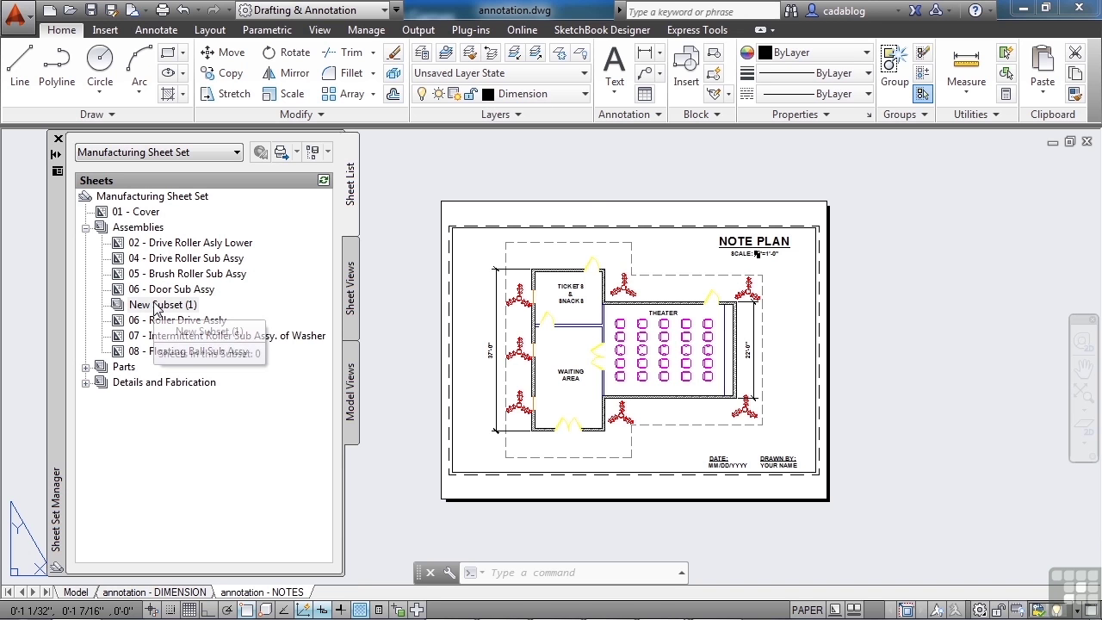
pyautogui.rightClick(156, 307)
pyautogui.moveTo(213, 447)
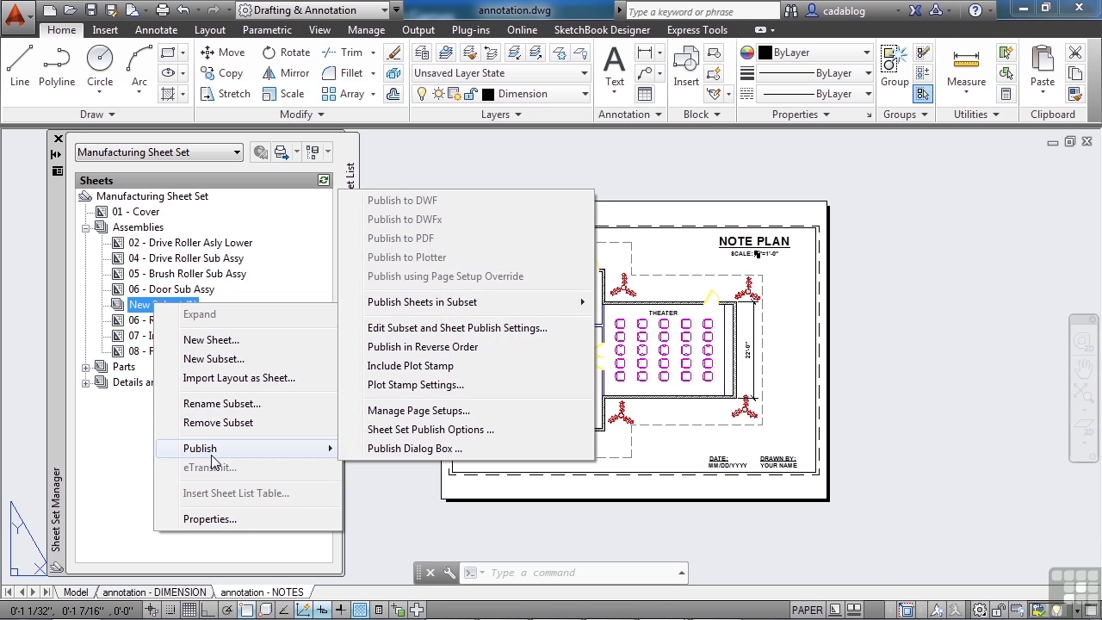
pyautogui.click(219, 422)
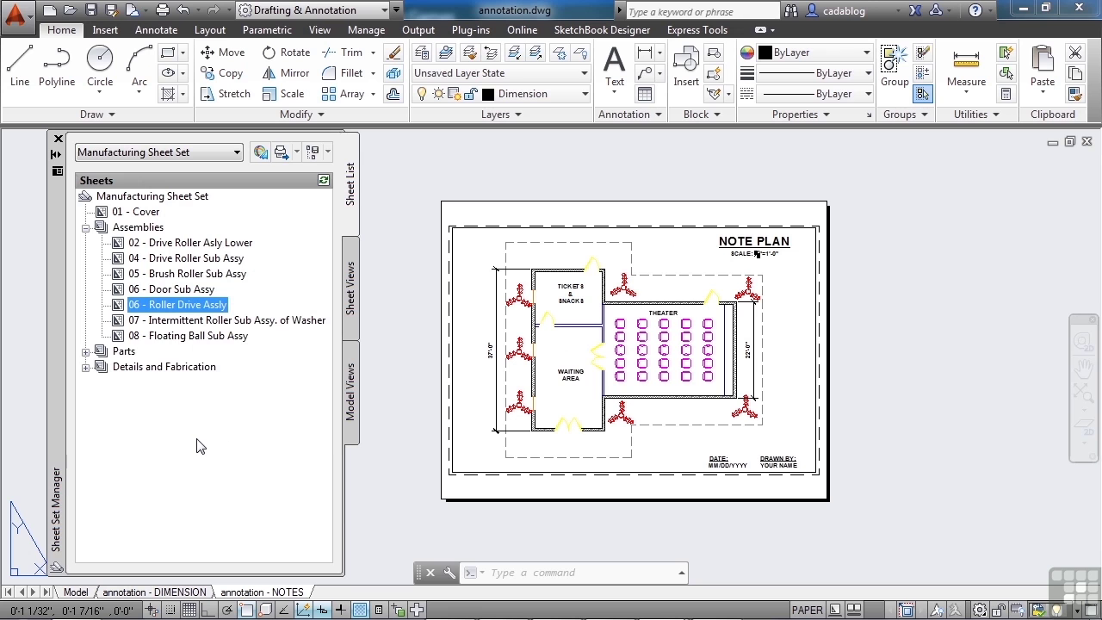